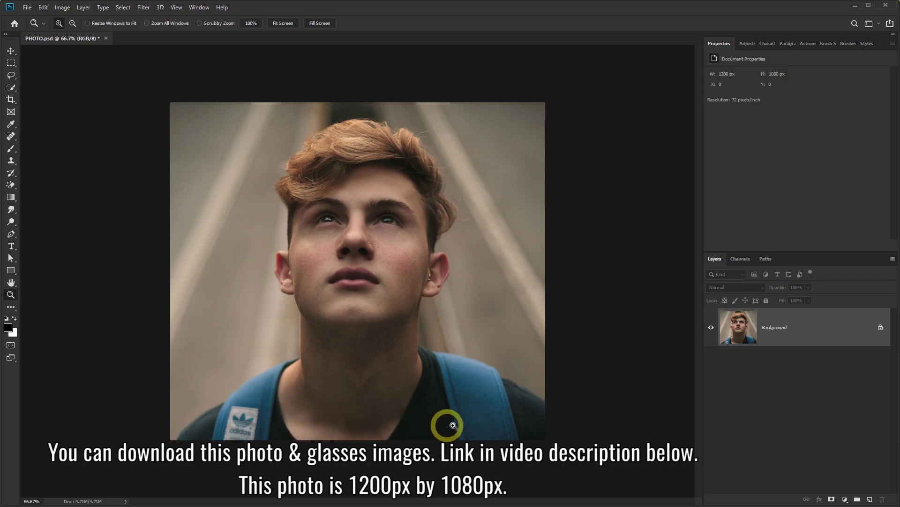
# - Add a Brightness/Contrast adjustment layer above the photo with brightness -110 and contrast 100
pyautogui.click(844, 497)
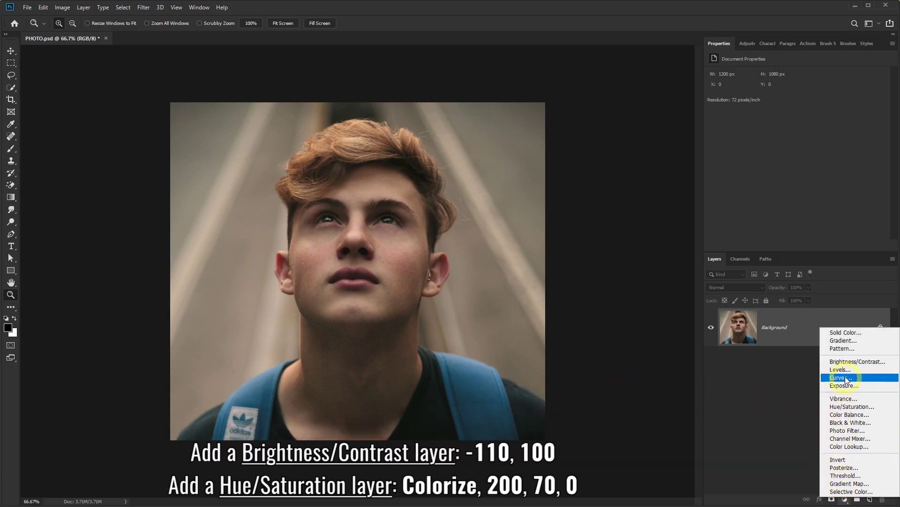
pyautogui.click(842, 364)
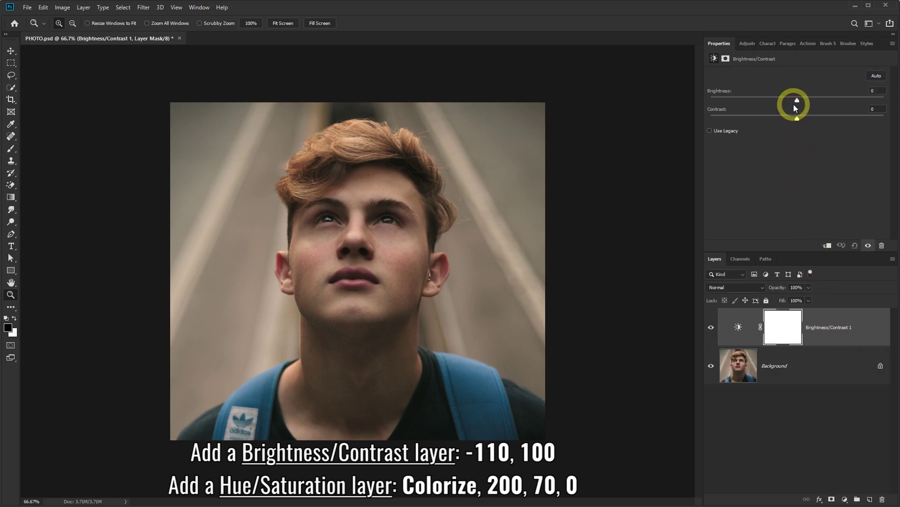
pyautogui.moveTo(797, 102); pyautogui.dragTo(739, 103)
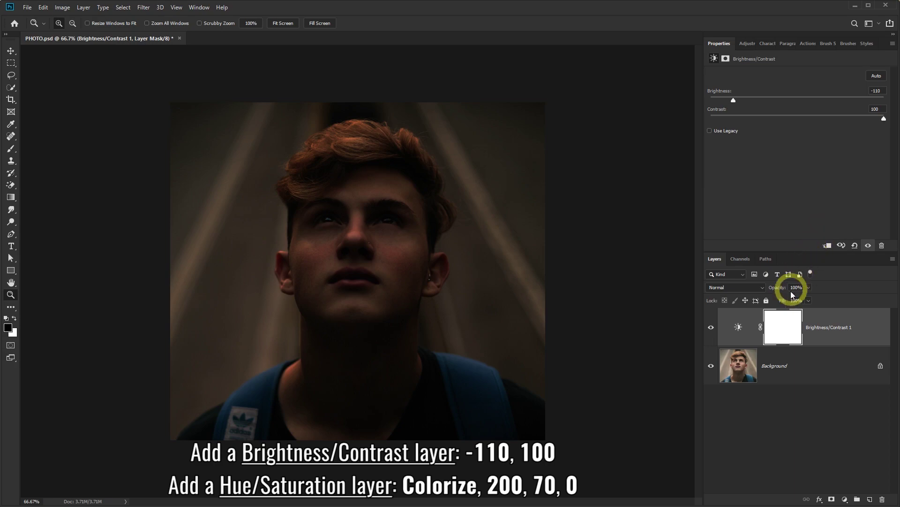
# - Add a Hue/Saturation adjustment layer with Colorize enabled, hue 200 and saturation 70
pyautogui.click(845, 499)
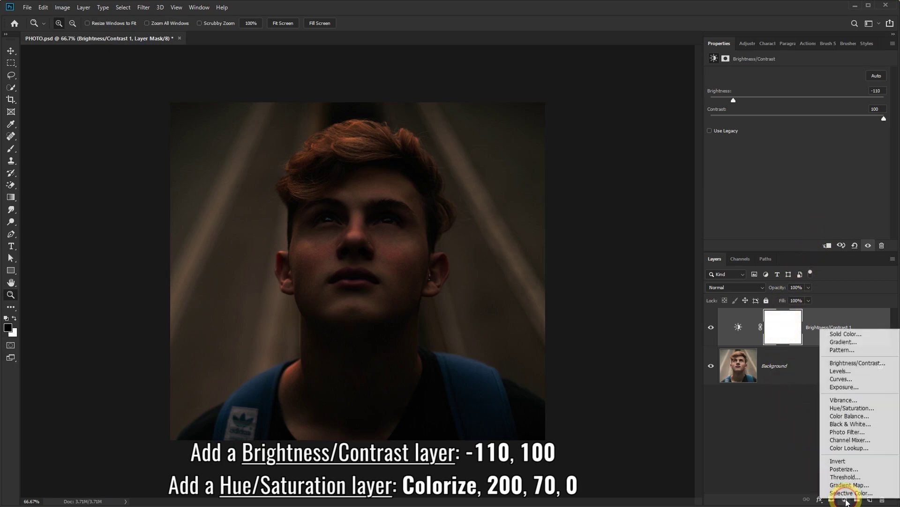
pyautogui.click(842, 409)
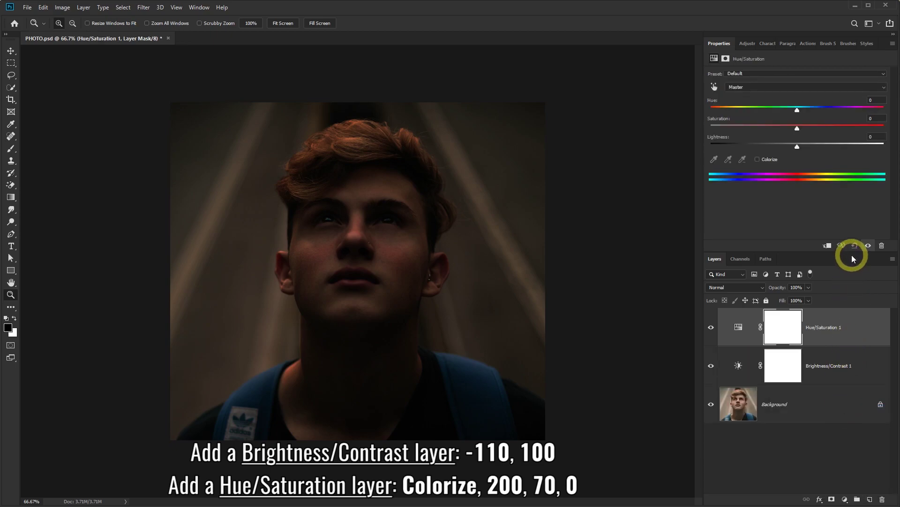
pyautogui.click(757, 159)
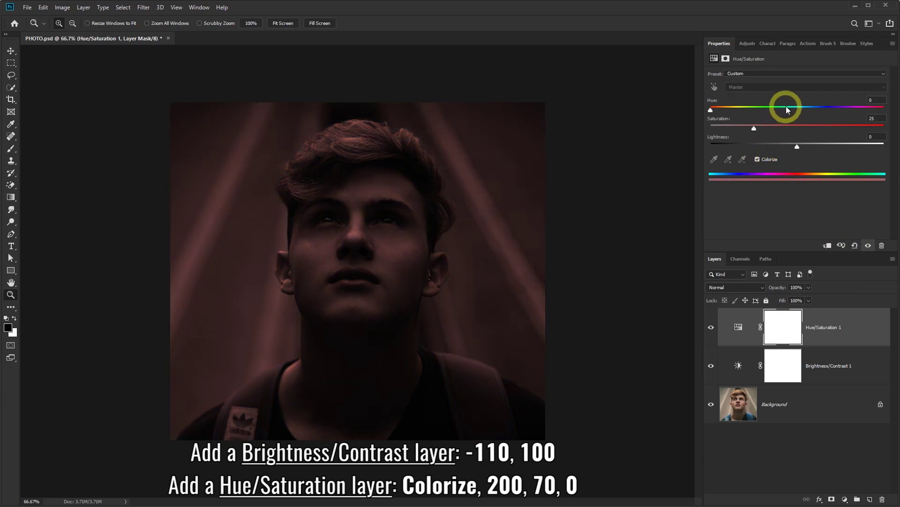
pyautogui.moveTo(710, 110); pyautogui.dragTo(768, 111)
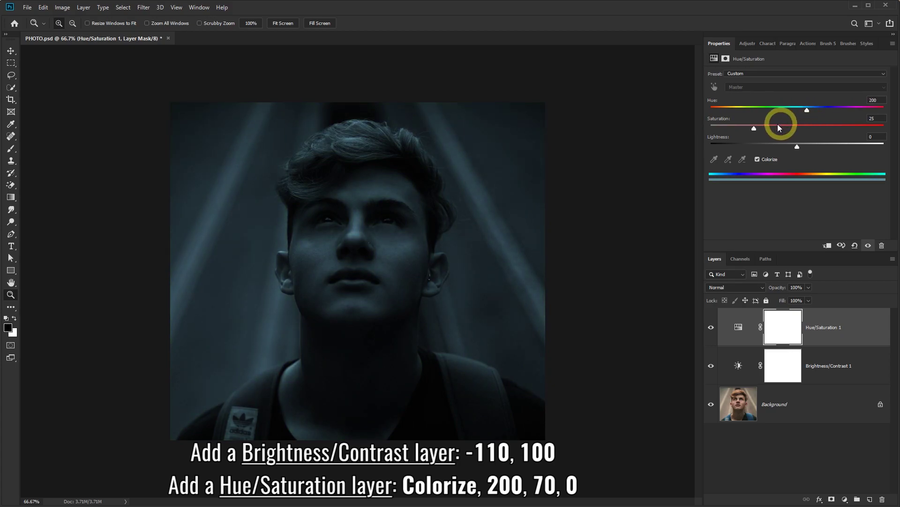
pyautogui.moveTo(753, 128); pyautogui.dragTo(779, 128)
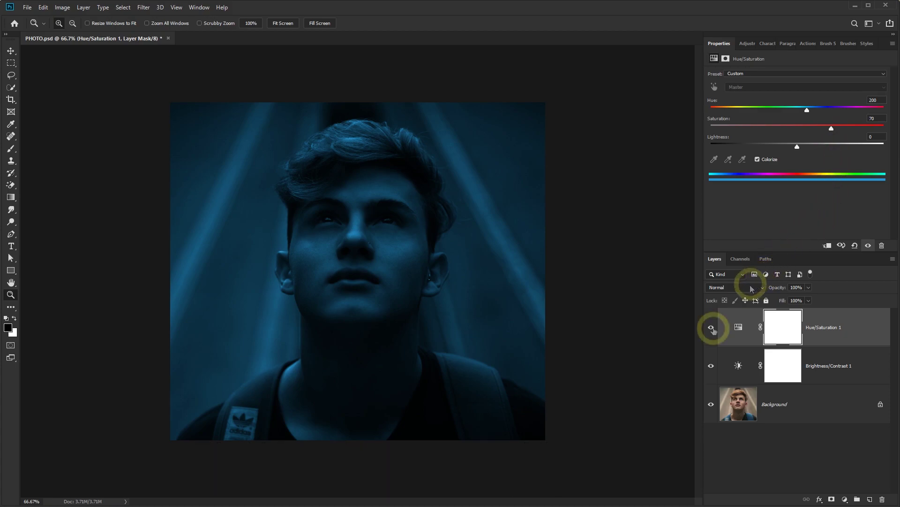
# - Hide the Hue/Saturation and Brightness/Contrast adjustment layers
pyautogui.click(710, 330)
pyautogui.click(711, 366)
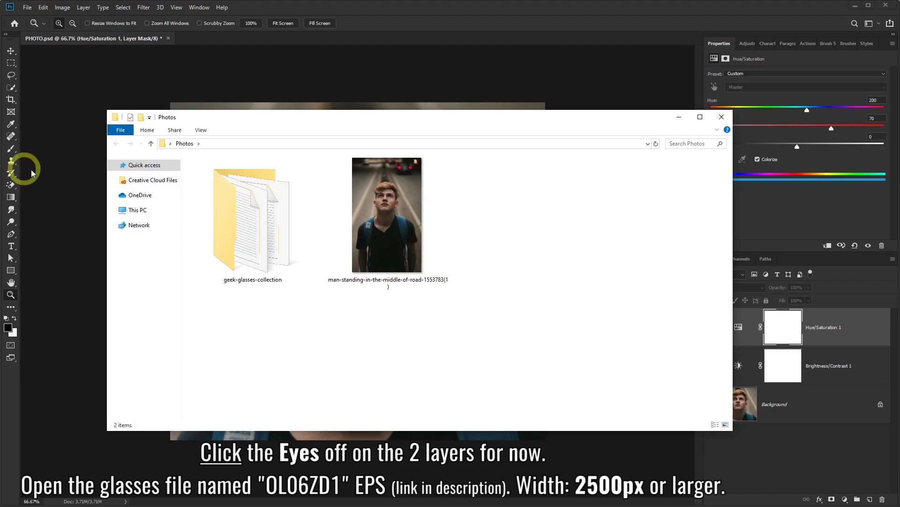
# - Open the OL06ZD1 EPS file from the geek-glasses-collection folder, rasterizing it at a width of 2500 pixels
pyautogui.click(313, 263)
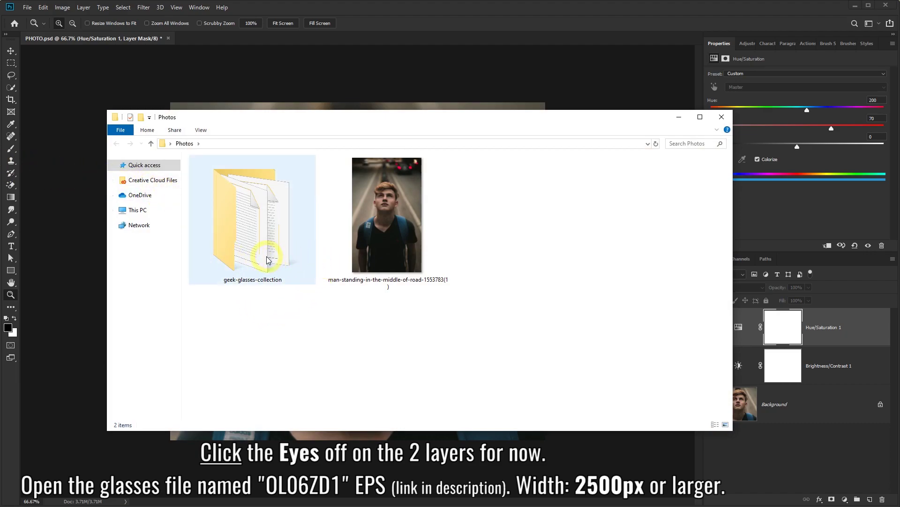
pyautogui.click(259, 276)
pyautogui.doubleClick(243, 250)
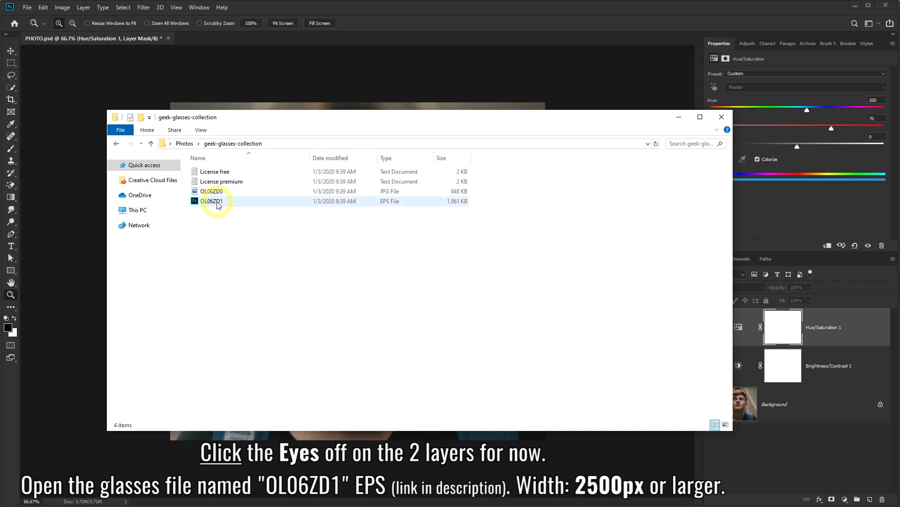
pyautogui.click(218, 205)
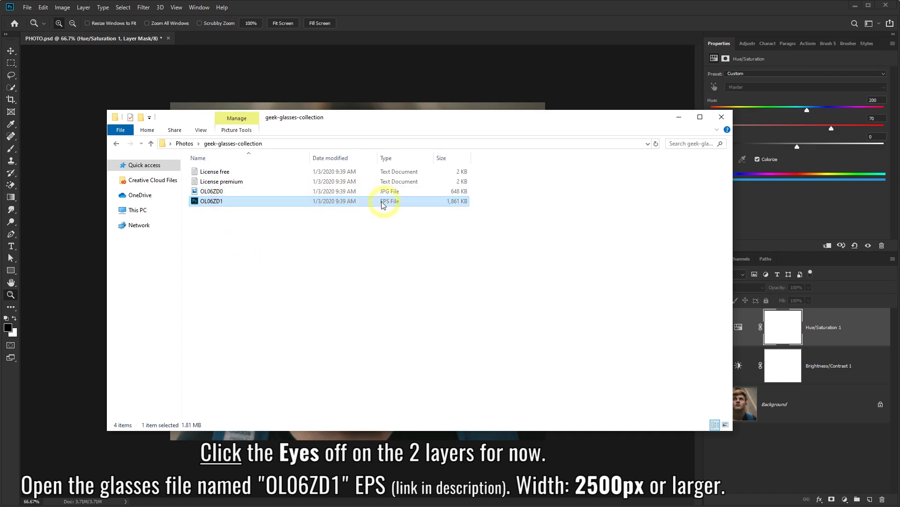
pyautogui.doubleClick(213, 203)
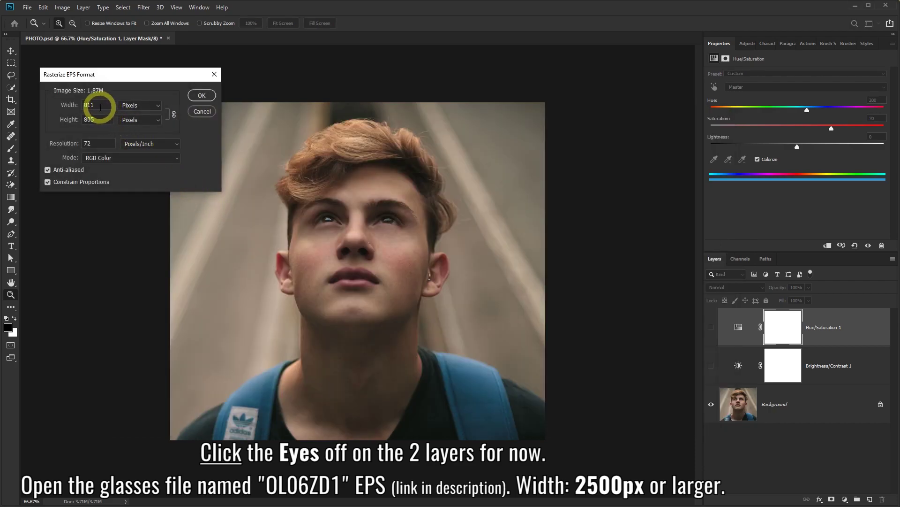
pyautogui.moveTo(95, 105); pyautogui.dragTo(76, 105)
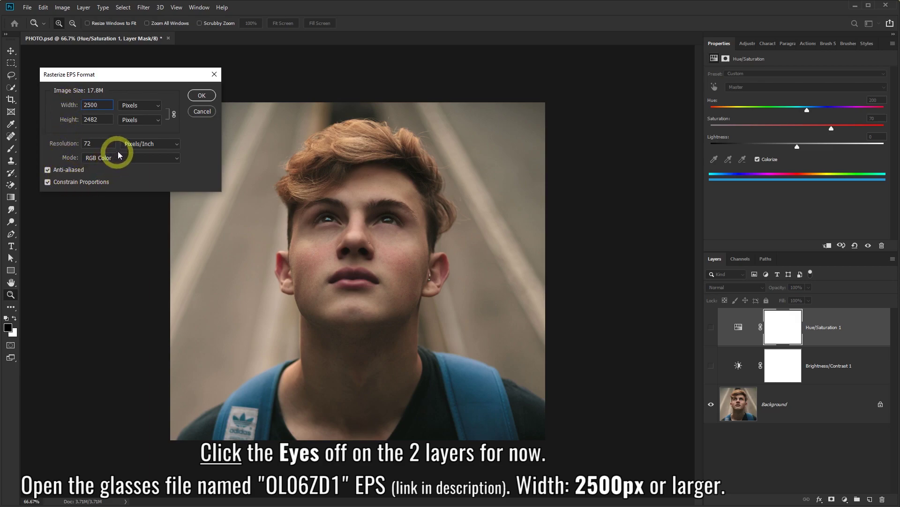
pyautogui.write('2500')
pyautogui.click(202, 95)
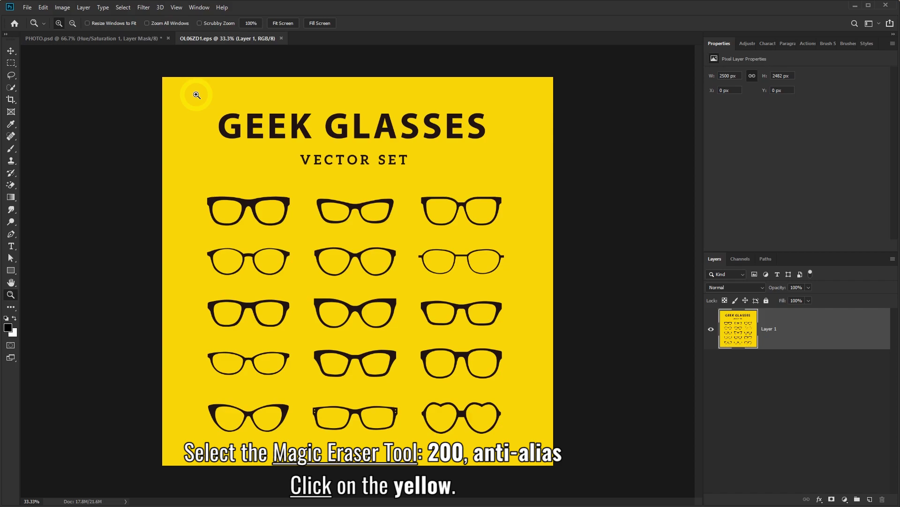
# - Erase all of the yellow background from the glasses sheet with the Magic Eraser Tool
pyautogui.click(11, 186)
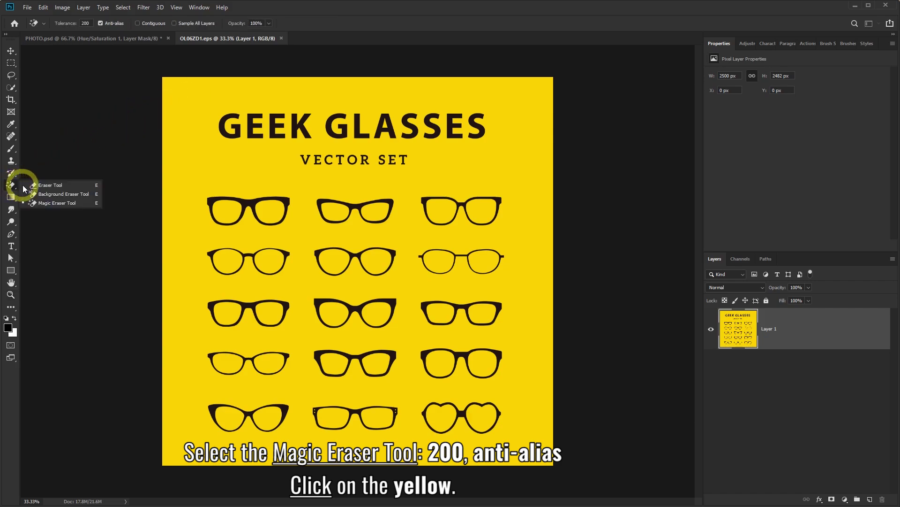
pyautogui.click(51, 204)
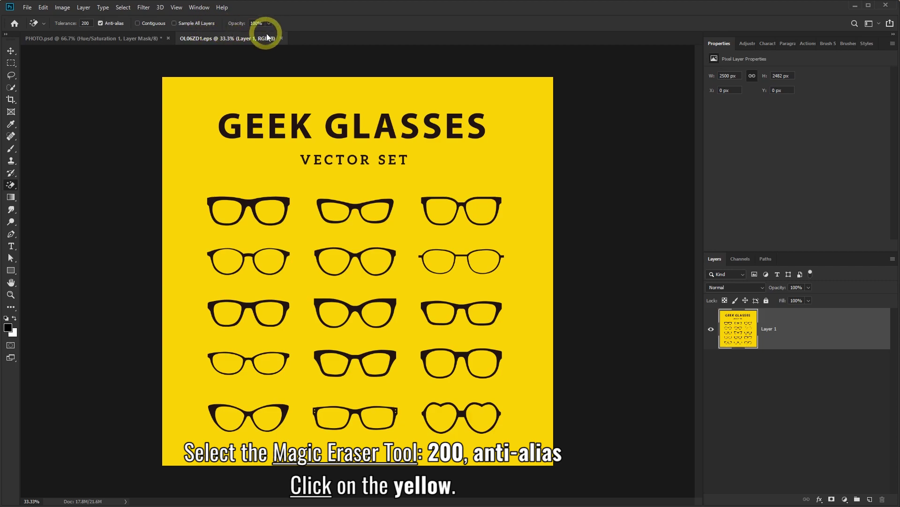
pyautogui.click(492, 170)
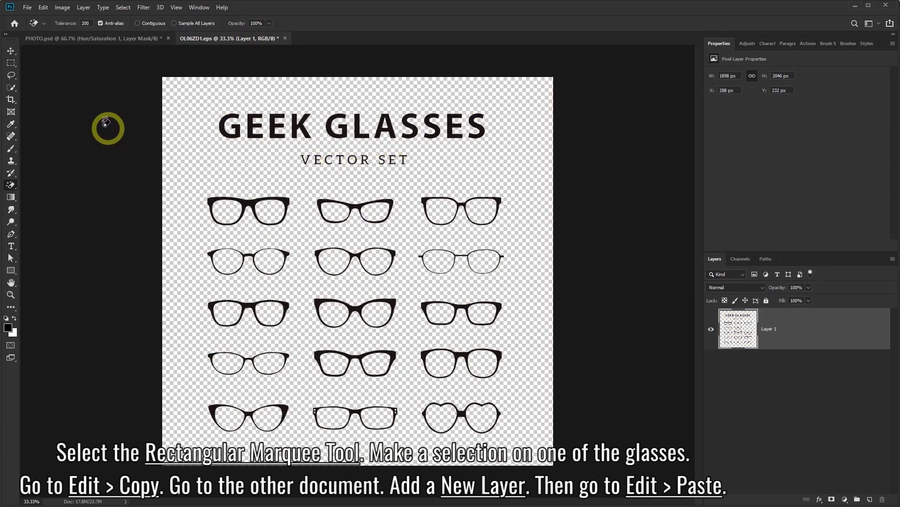
# - Make a rectangular marquee selection around the third pair of glasses in the first row and copy it
pyautogui.click(10, 63)
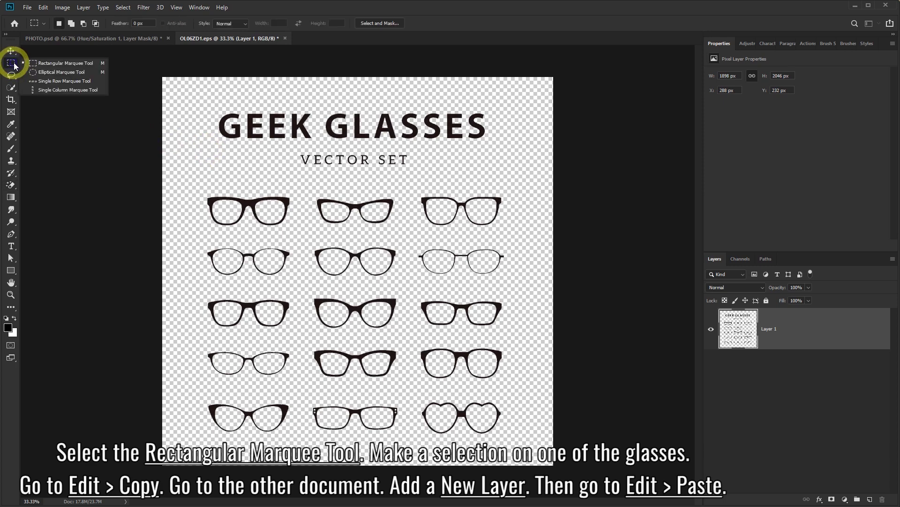
pyautogui.click(63, 64)
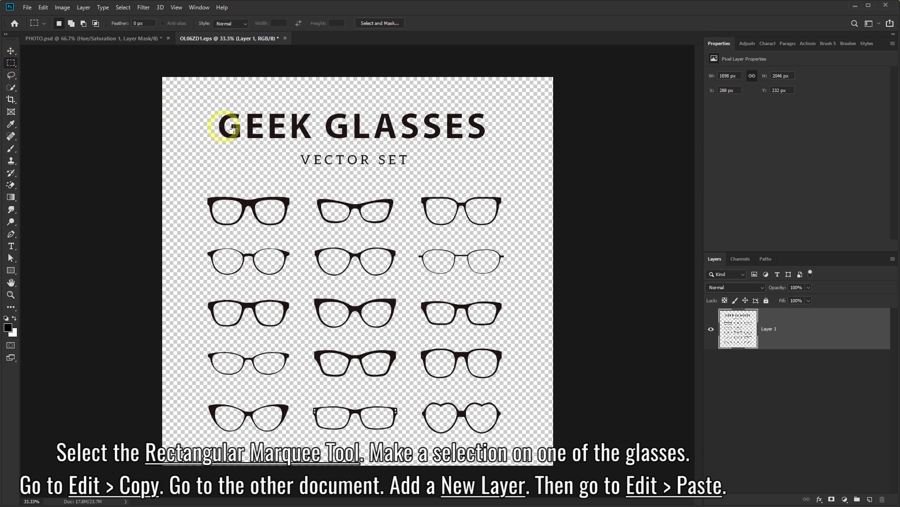
pyautogui.moveTo(409, 191); pyautogui.dragTo(512, 237)
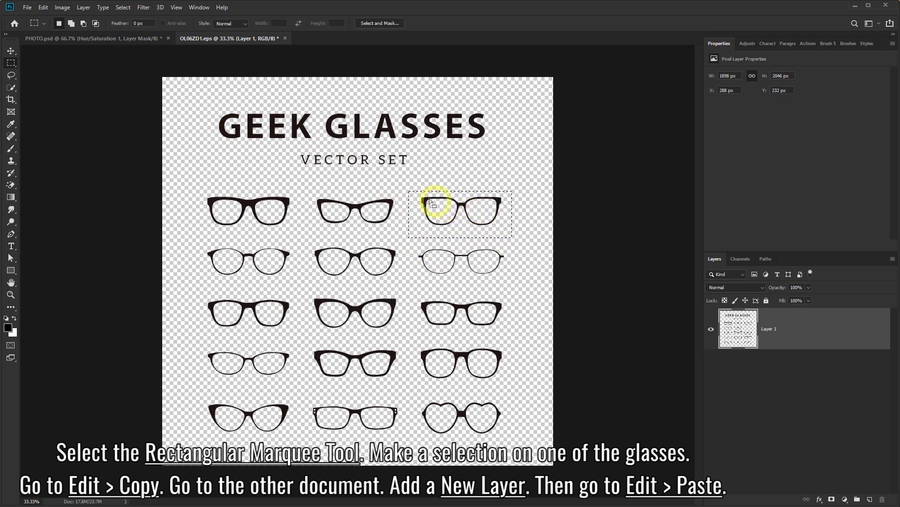
pyautogui.click(44, 7)
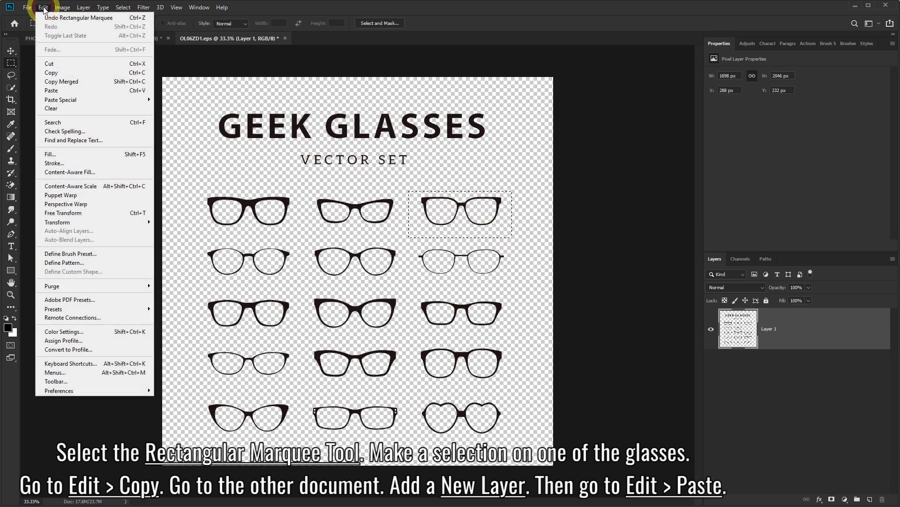
pyautogui.click(59, 75)
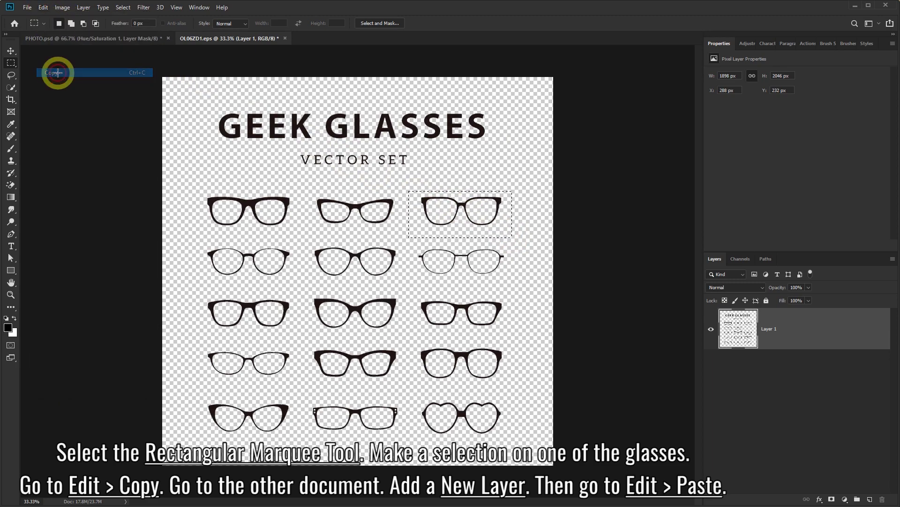
# - Paste the copied glasses onto a new layer in PHOTO.psd and rename that layer Glasses
pyautogui.click(67, 43)
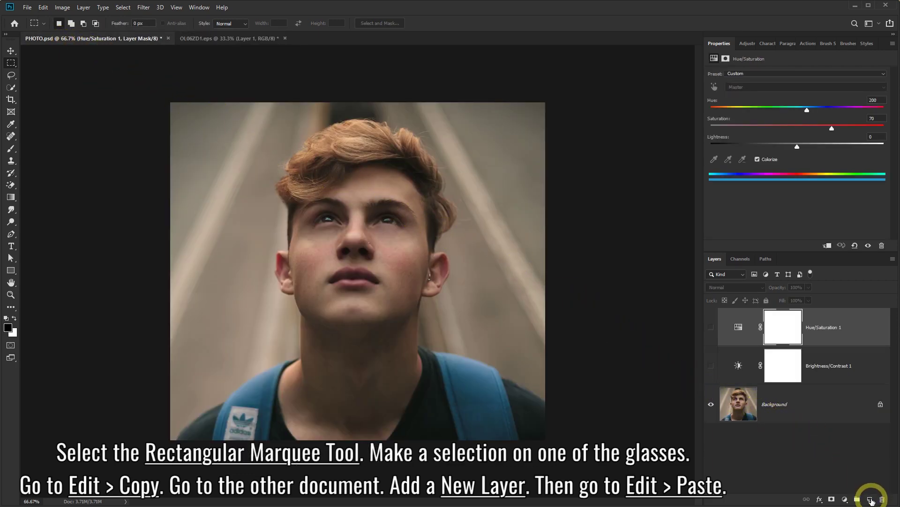
pyautogui.click(870, 500)
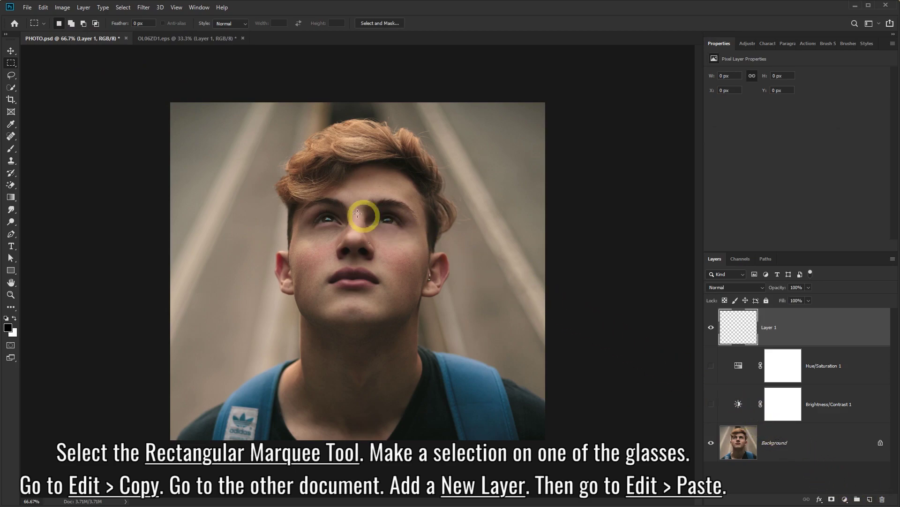
pyautogui.click(42, 8)
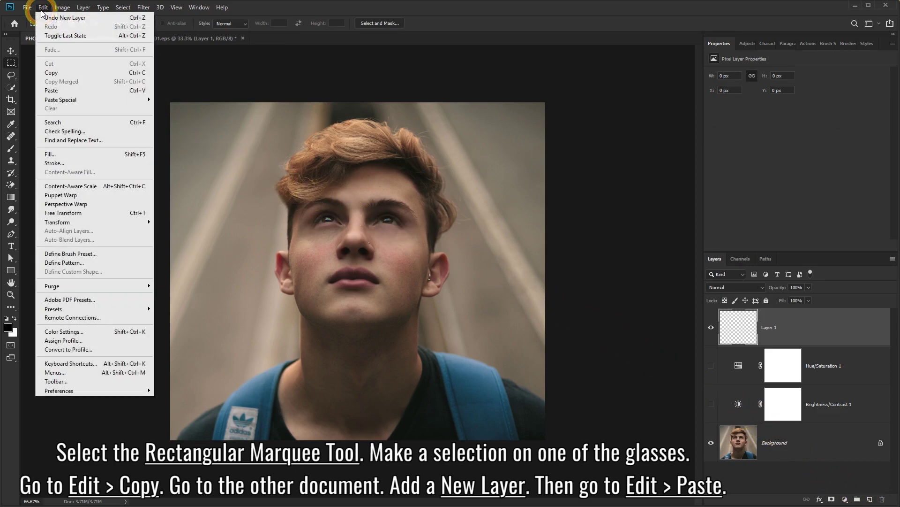
pyautogui.click(52, 90)
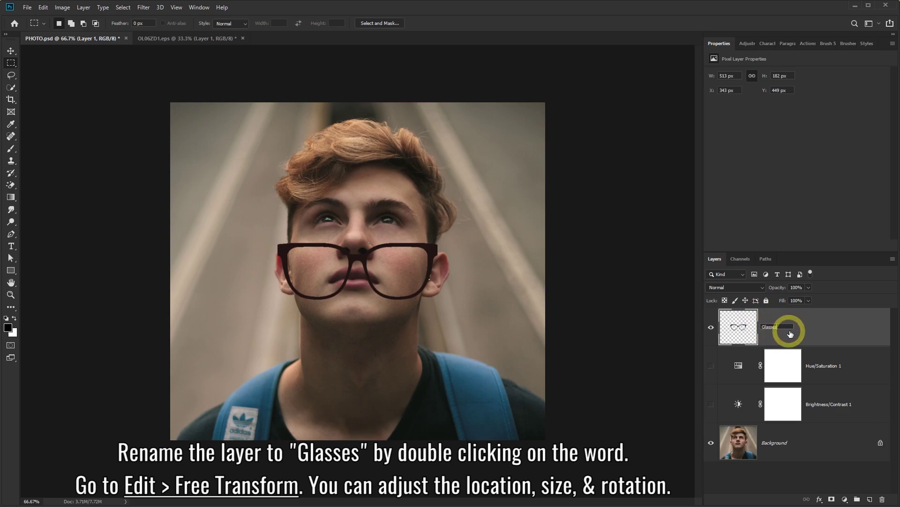
pyautogui.click(826, 333)
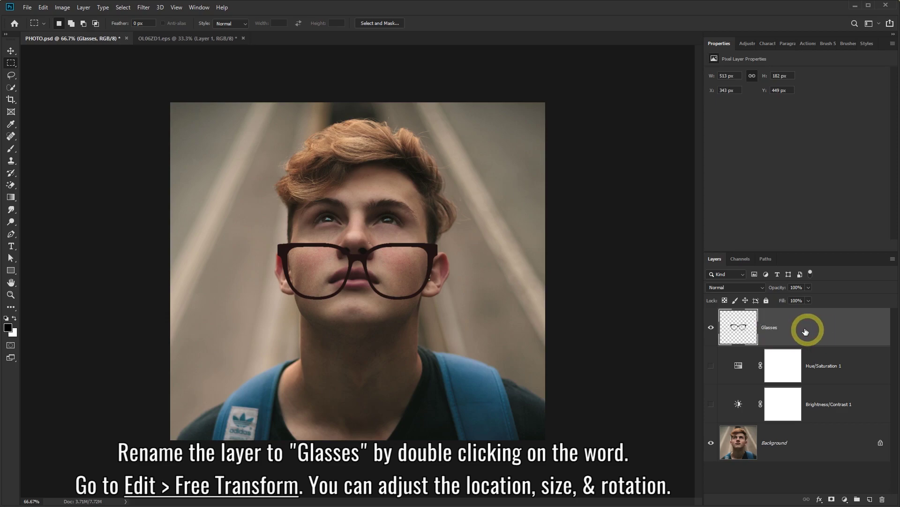
# - Free Transform the glasses, moving them up over the man's eyes and scaling them to about 85%
pyautogui.click(43, 7)
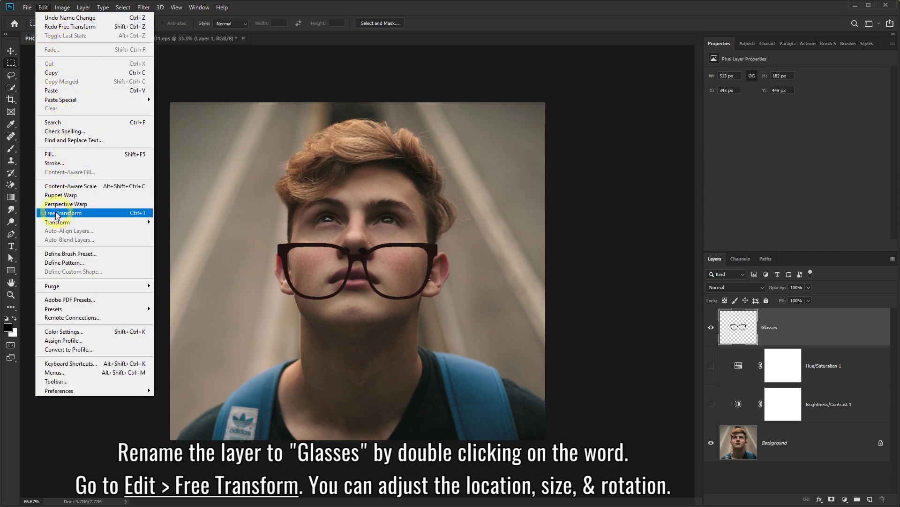
pyautogui.click(74, 213)
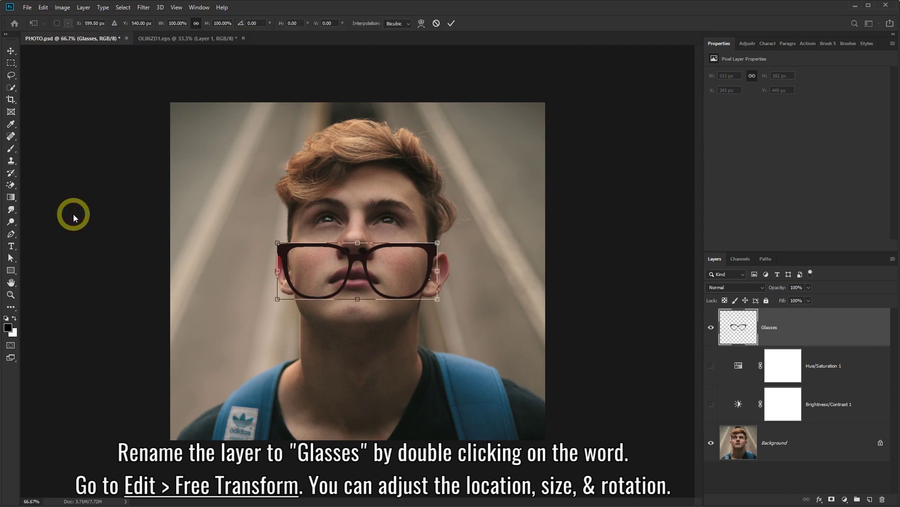
pyautogui.moveTo(354, 274); pyautogui.dragTo(355, 227)
pyautogui.moveTo(438, 196); pyautogui.dragTo(396, 218)
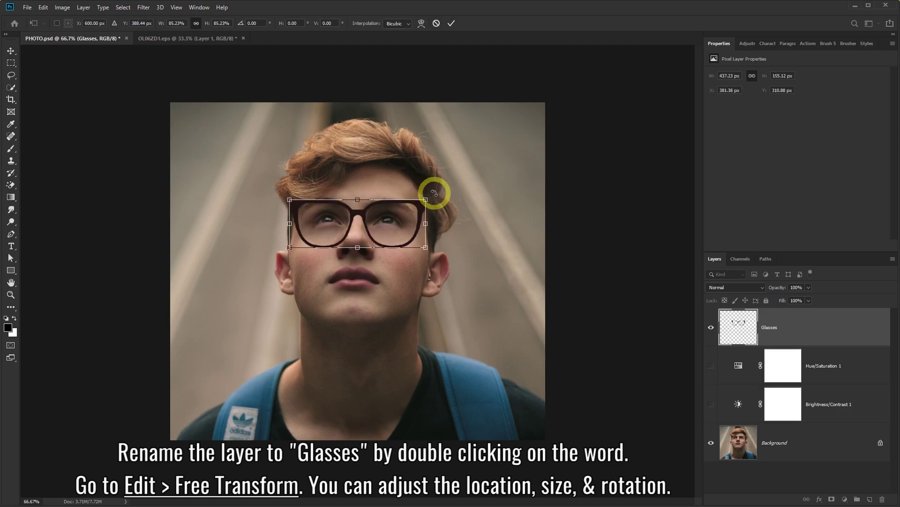
# - Rotate the glasses about 1.4°, scale them to about 83%, and nudge them into alignment with the eyes
pyautogui.moveTo(436, 193); pyautogui.dragTo(407, 225)
pyautogui.press('Up')
pyautogui.press('Up')
pyautogui.press('Up')
pyautogui.press('Right')
pyautogui.press('Right')
pyautogui.press('Up')
pyautogui.press('Up')
pyautogui.press('Up')
pyautogui.press('Right')
pyautogui.moveTo(424, 198); pyautogui.dragTo(423, 199)
pyautogui.press('Right')
pyautogui.press('Right')
pyautogui.press('Up')
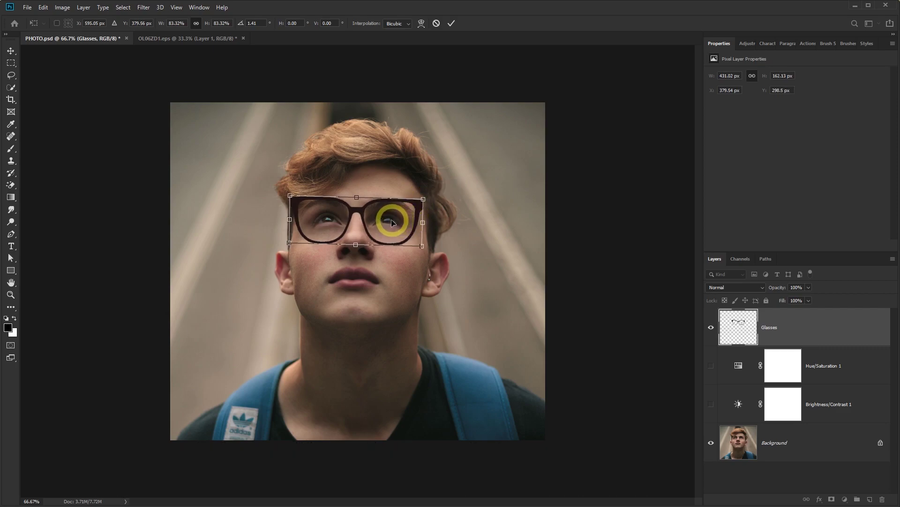
# - Apply Perspective to the glasses, narrowing the top slightly and widening the bottom to about 493 px, and nudge them slightly down
pyautogui.rightClick(384, 177)
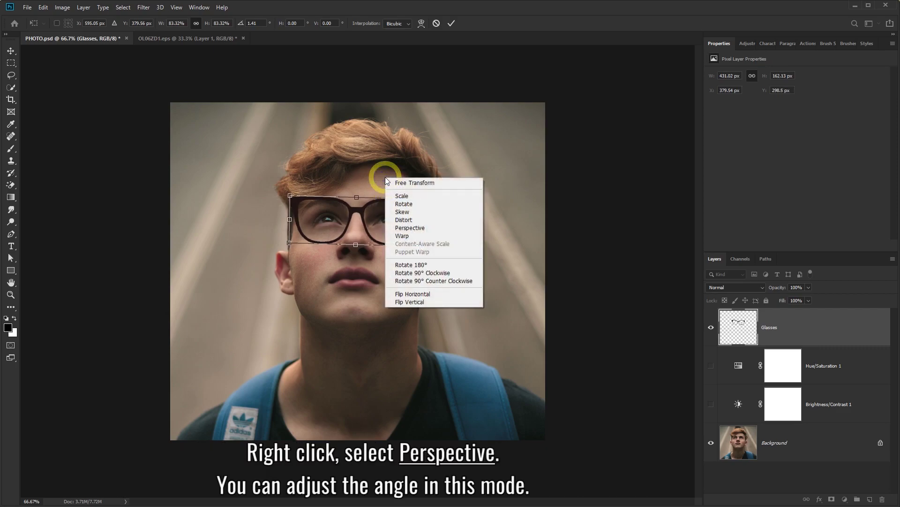
pyautogui.click(410, 228)
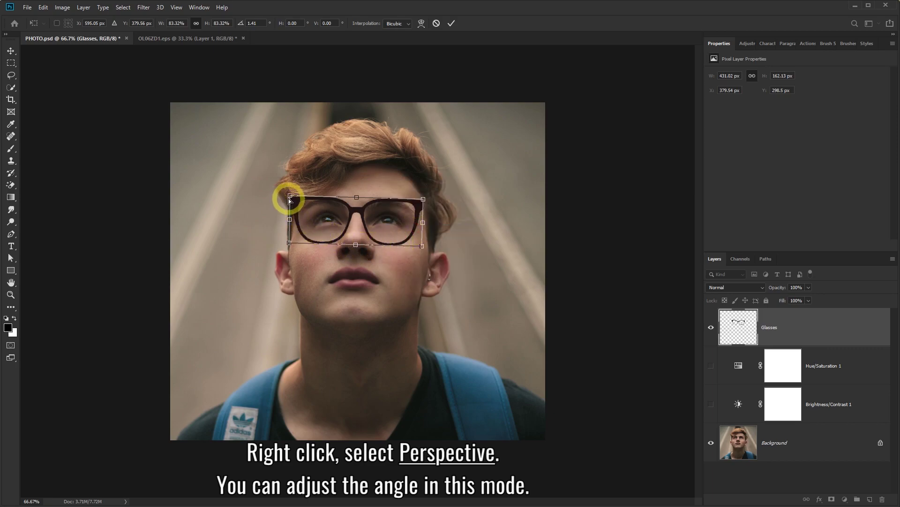
pyautogui.moveTo(289, 195)
pyautogui.mouseDown()
pyautogui.moveTo(291, 209)
pyautogui.moveTo(292, 195)
pyautogui.mouseUp()
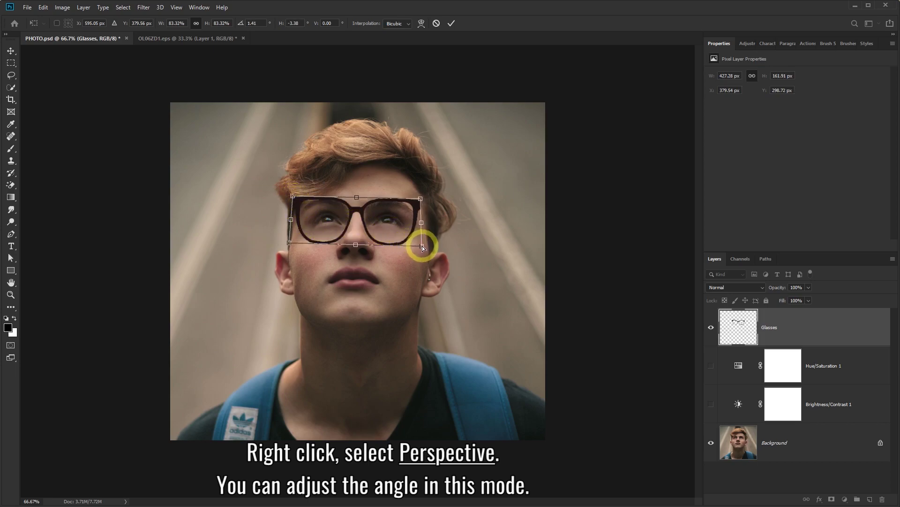
pyautogui.moveTo(423, 247); pyautogui.dragTo(433, 248)
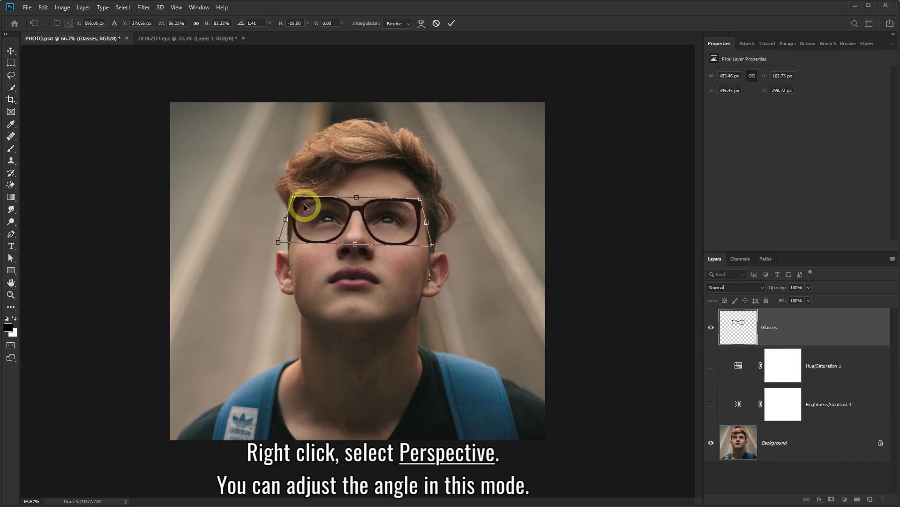
pyautogui.moveTo(293, 196); pyautogui.dragTo(295, 196)
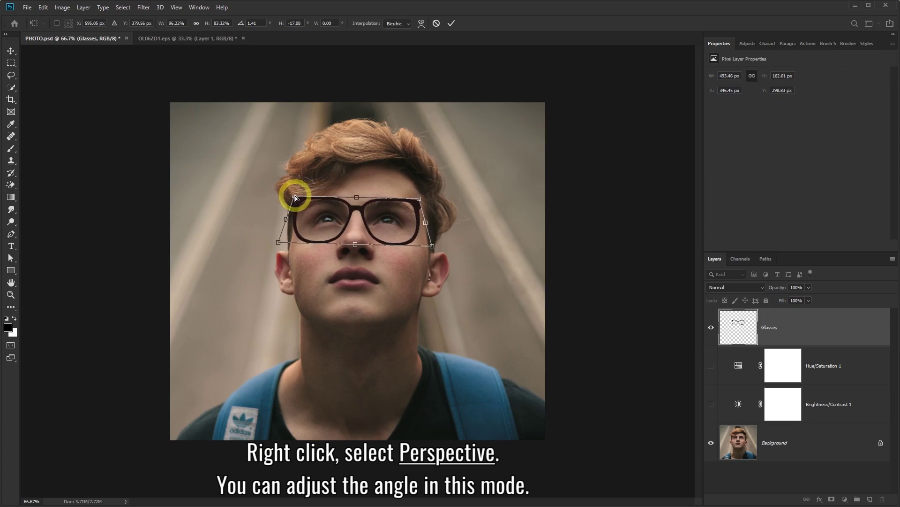
pyautogui.moveTo(391, 250); pyautogui.dragTo(393, 251)
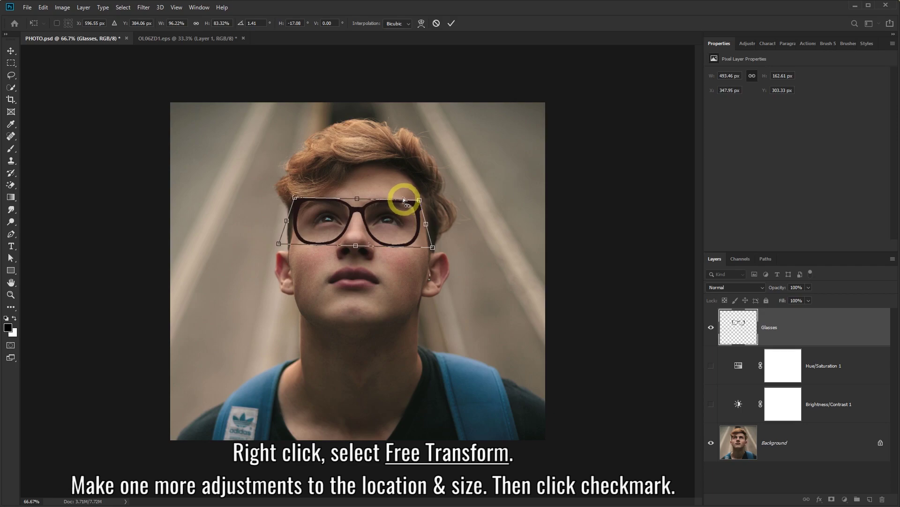
# - Free Transform the glasses to a rotation of about 1.7° and apply the transformation
pyautogui.rightClick(387, 178)
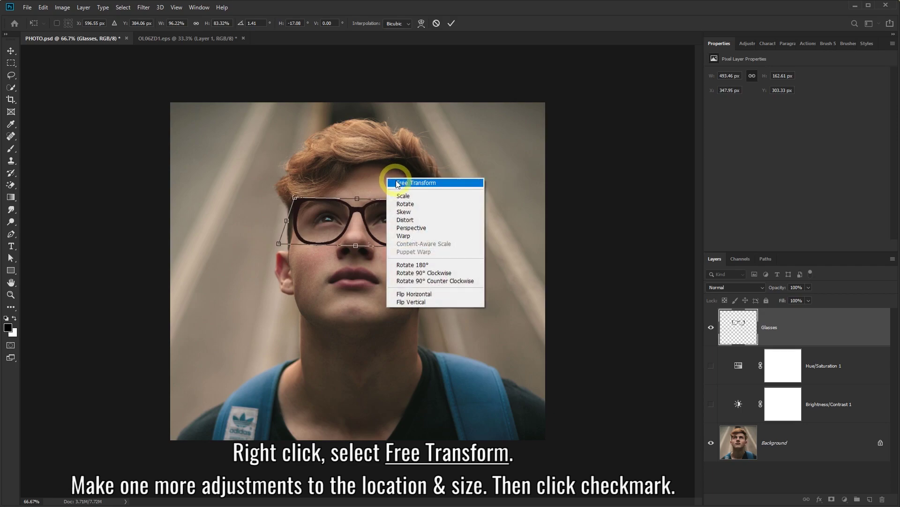
pyautogui.click(427, 187)
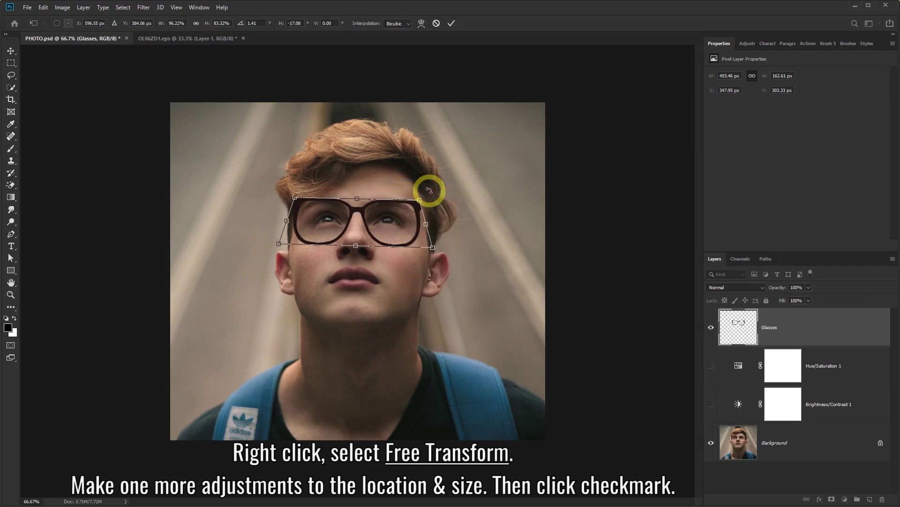
pyautogui.moveTo(430, 190); pyautogui.dragTo(434, 206)
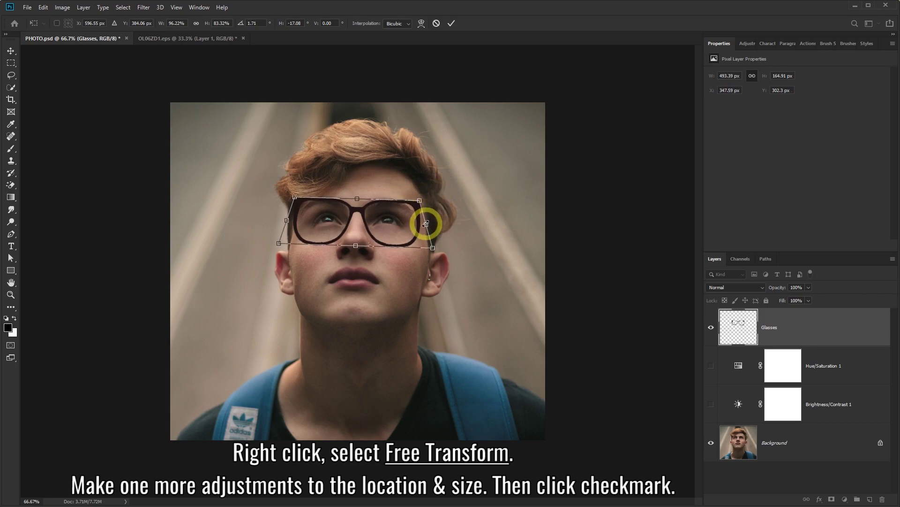
pyautogui.click(451, 23)
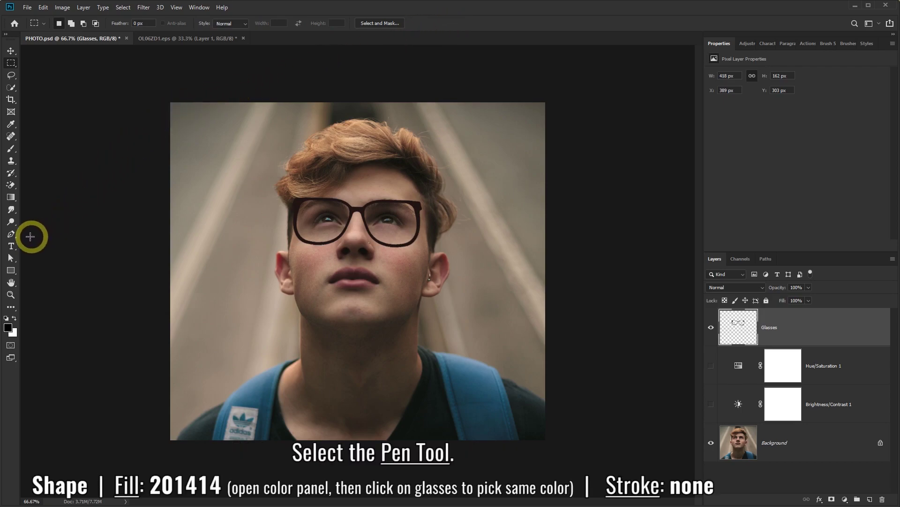
# - Set the Pen tool to Shape mode with fill colour 201414 sampled from the bridge of the glasses
pyautogui.click(11, 237)
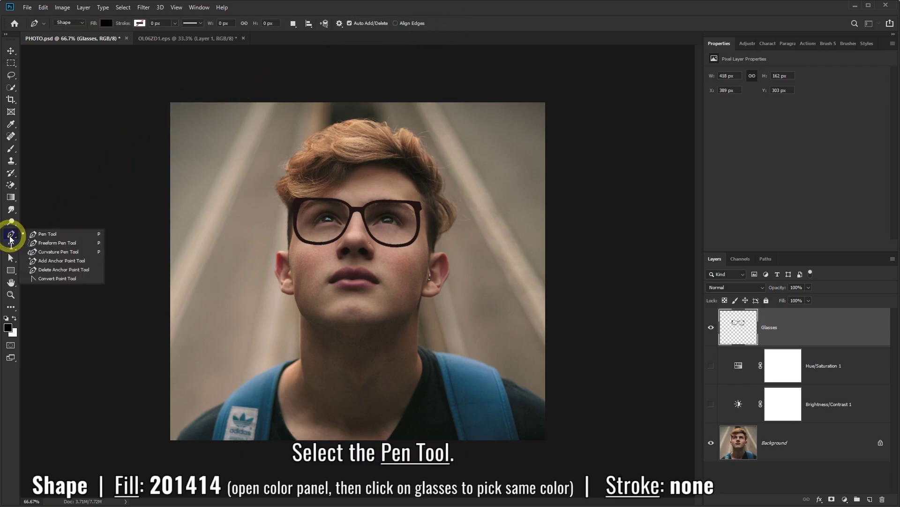
pyautogui.click(34, 236)
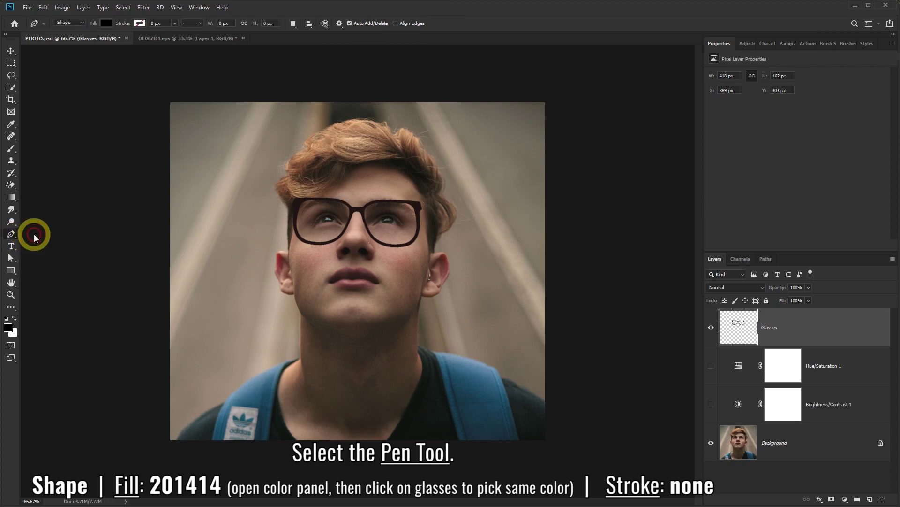
pyautogui.click(81, 23)
pyautogui.click(75, 31)
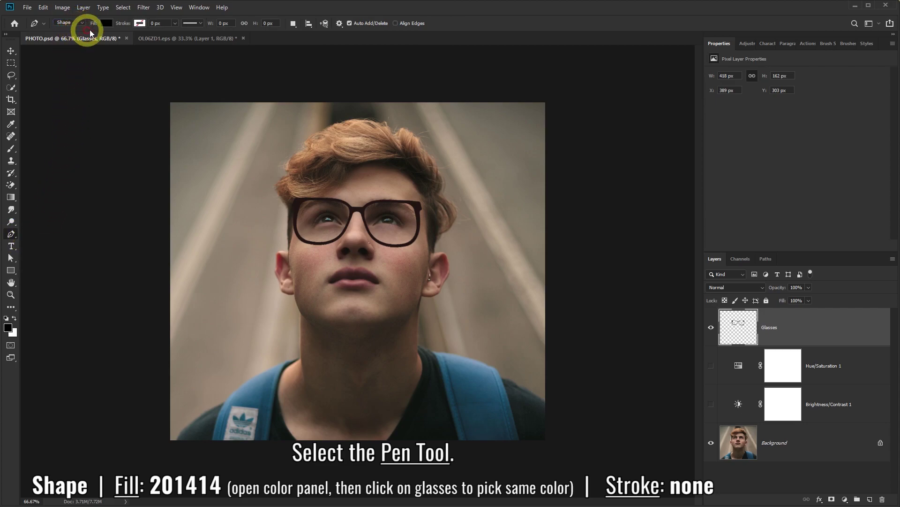
pyautogui.click(109, 22)
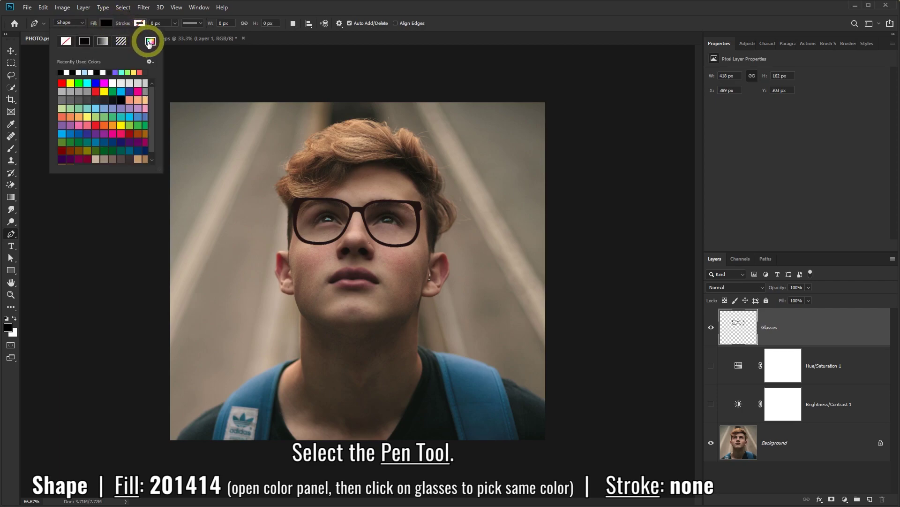
pyautogui.click(150, 41)
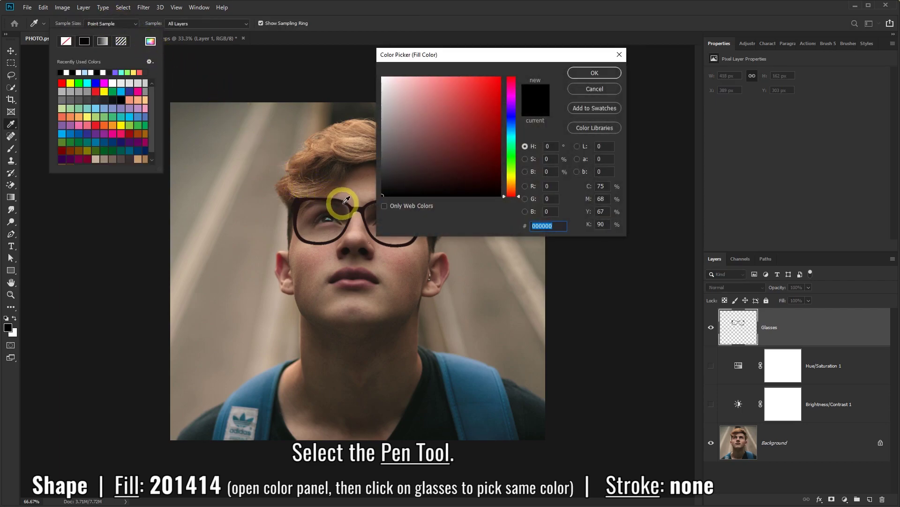
pyautogui.click(358, 205)
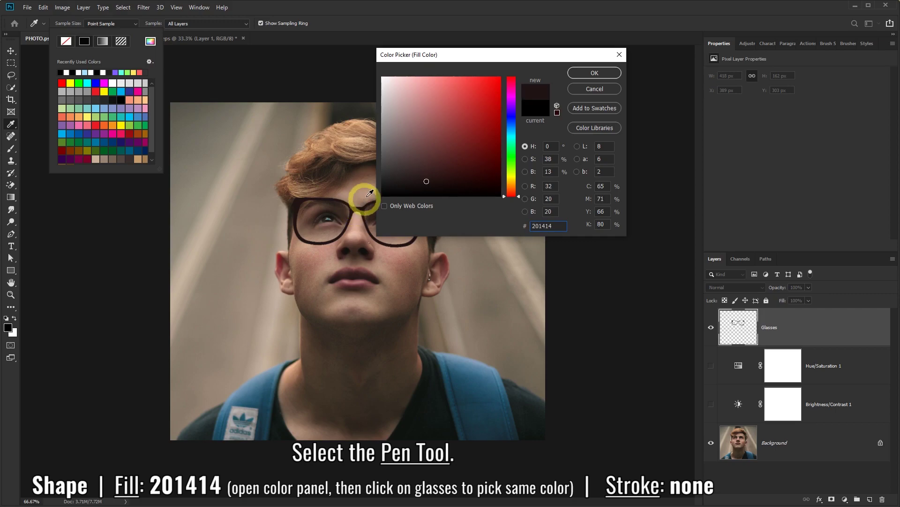
pyautogui.click(585, 74)
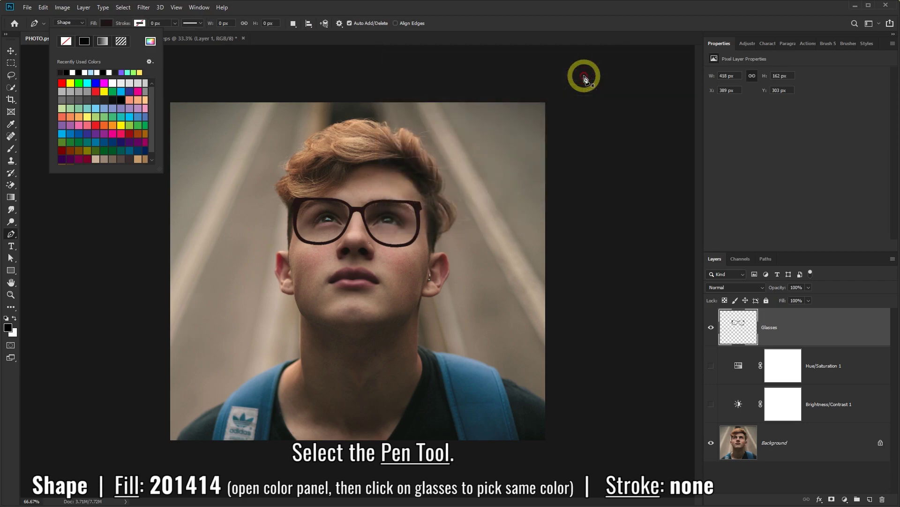
# - Check the Pen tool's stroke colour and its path operation setting for new shapes
pyautogui.click(139, 23)
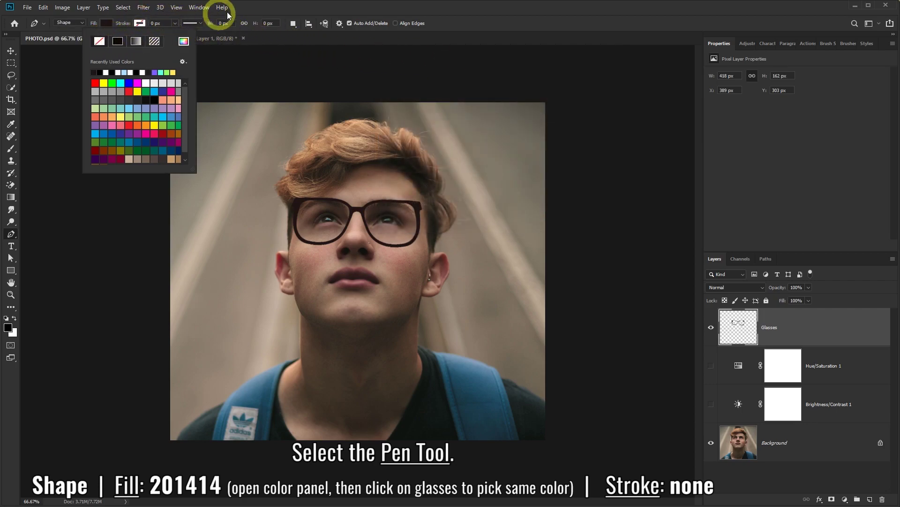
pyautogui.click(266, 5)
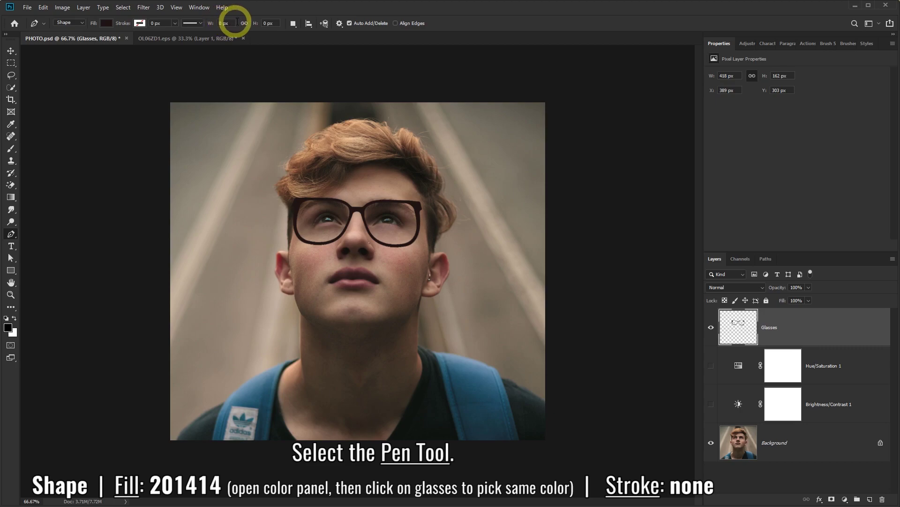
pyautogui.click(300, 27)
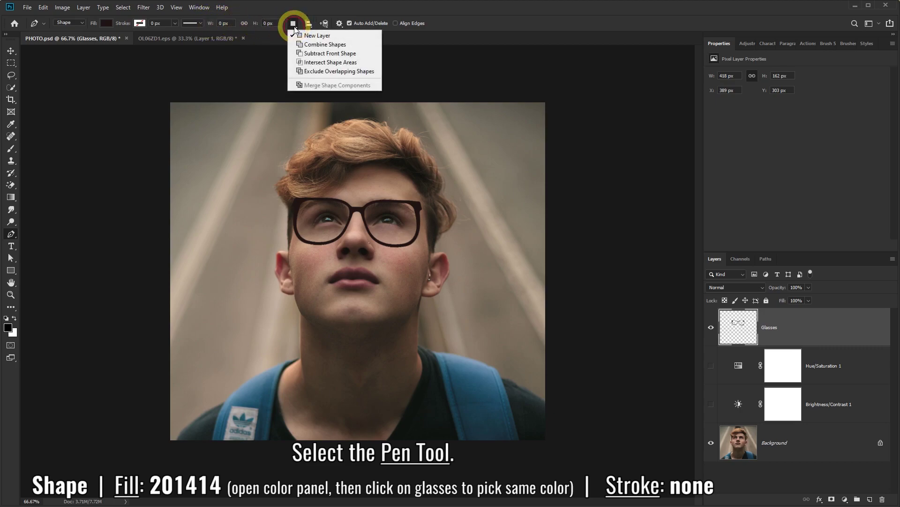
pyautogui.click(330, 4)
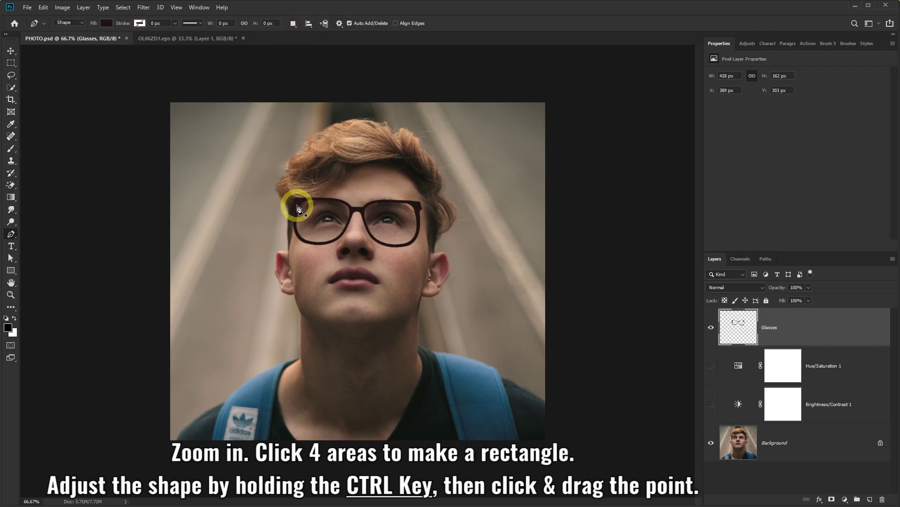
# - Draw a tapered four-point temple arm about 49 × 169 px from the left lens's outer corner to the ear, and lower its upper outer point
pyautogui.scroll(6, 297, 206)
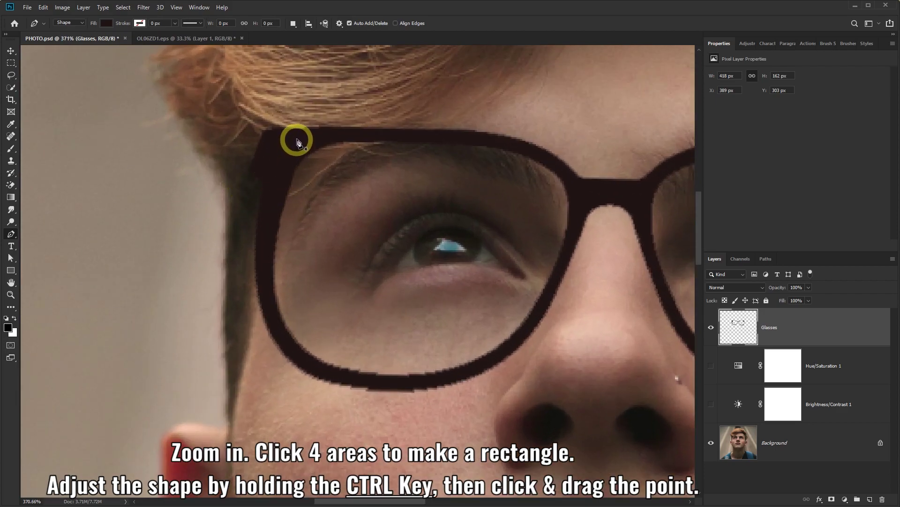
pyautogui.click(216, 425)
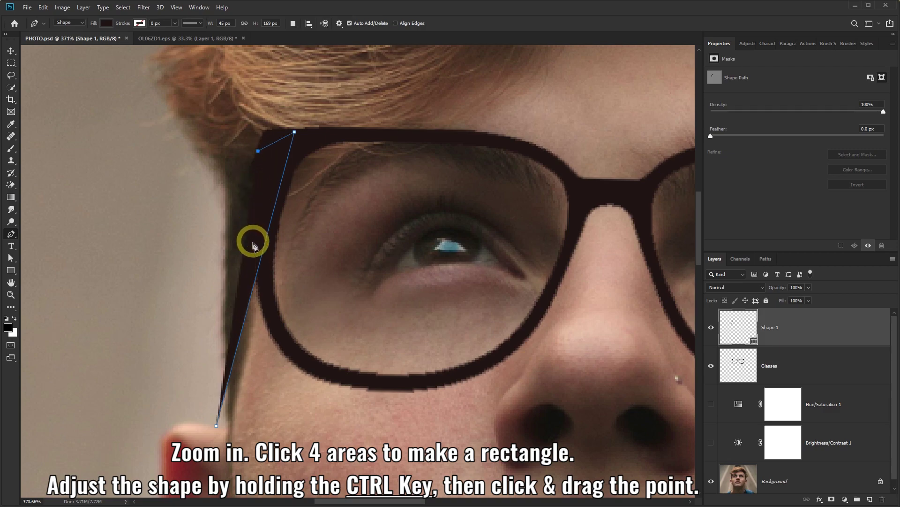
pyautogui.click(210, 427)
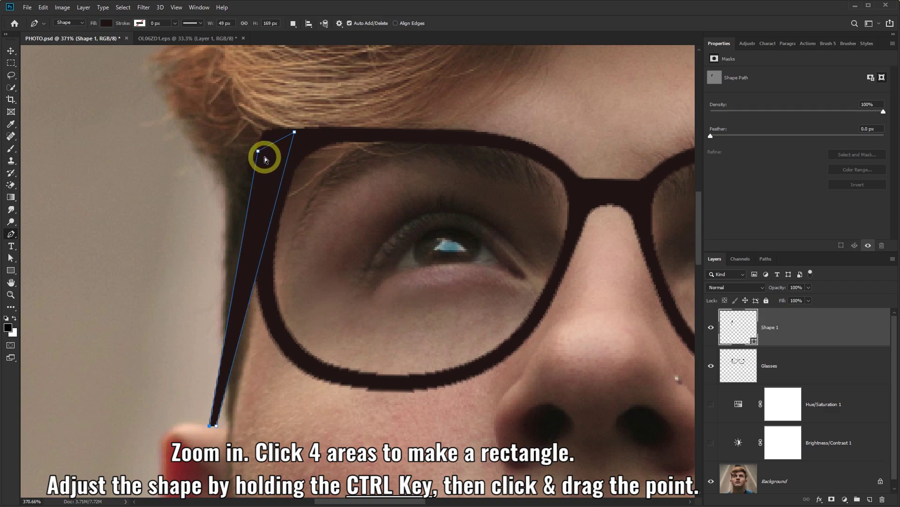
pyautogui.moveTo(259, 153); pyautogui.dragTo(254, 171)
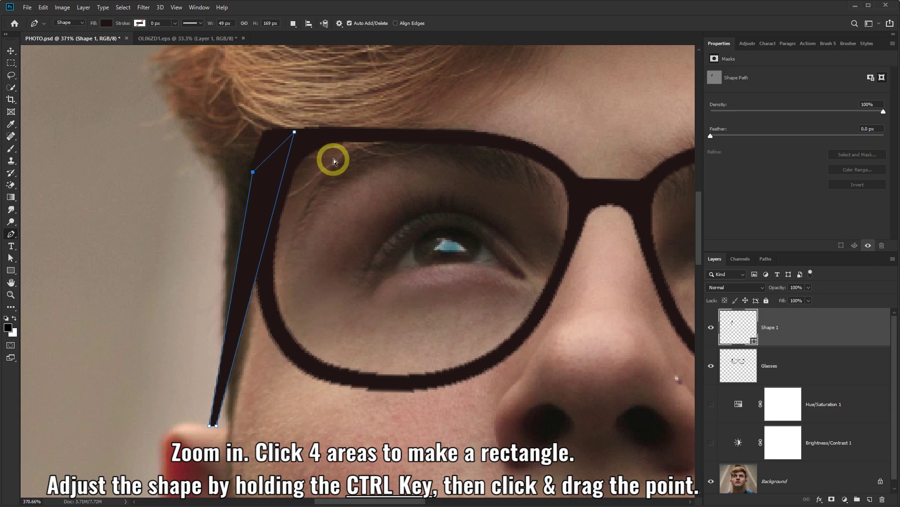
# - Add a new layer and draw a tapered four-point temple arm about 64 × 163 px from the right lens's outer corner to the ear
pyautogui.scroll(-10, 334, 172)
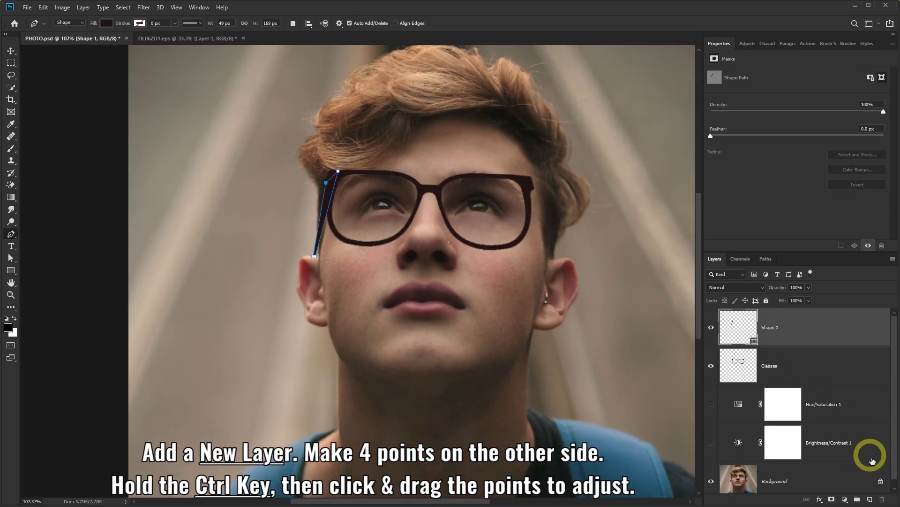
pyautogui.click(869, 499)
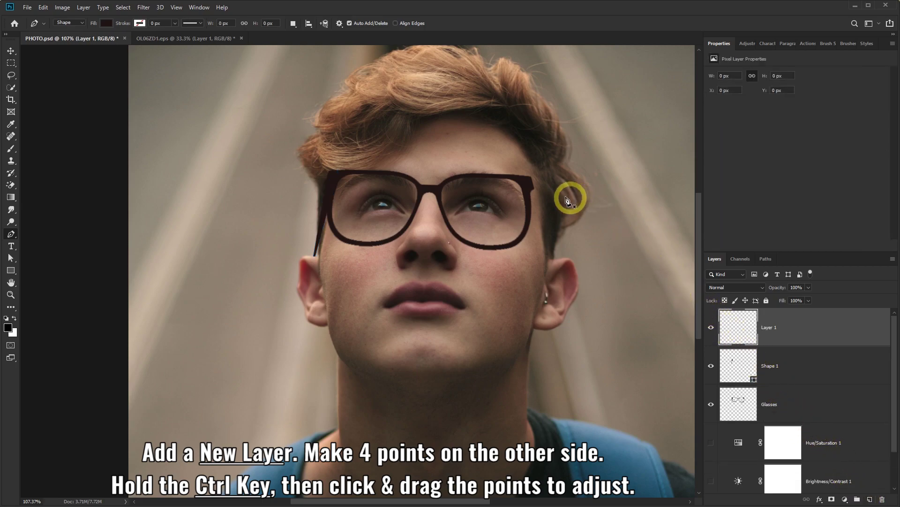
pyautogui.scroll(3, 584, 189)
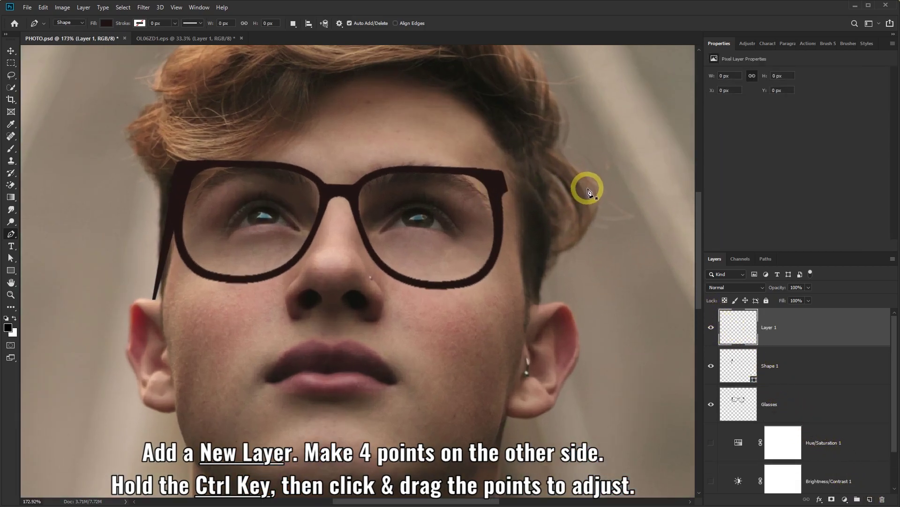
pyautogui.scroll(5, 588, 189)
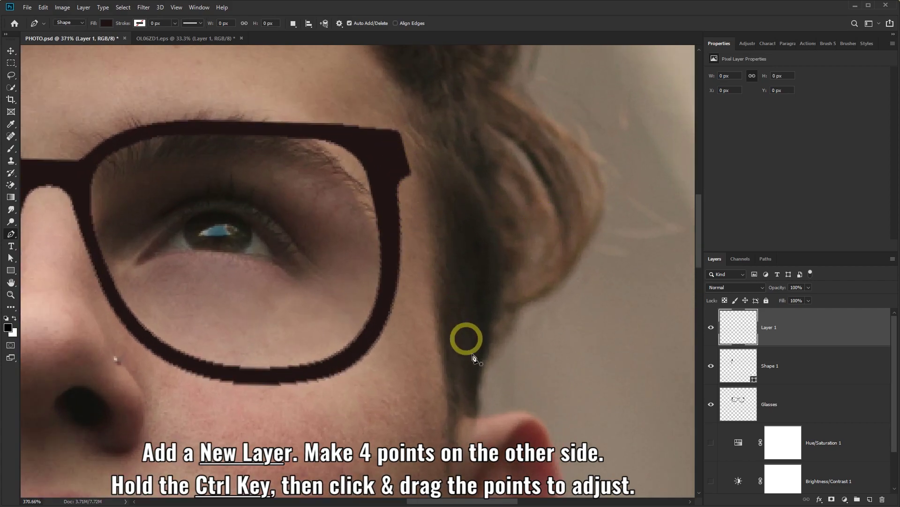
pyautogui.click(481, 416)
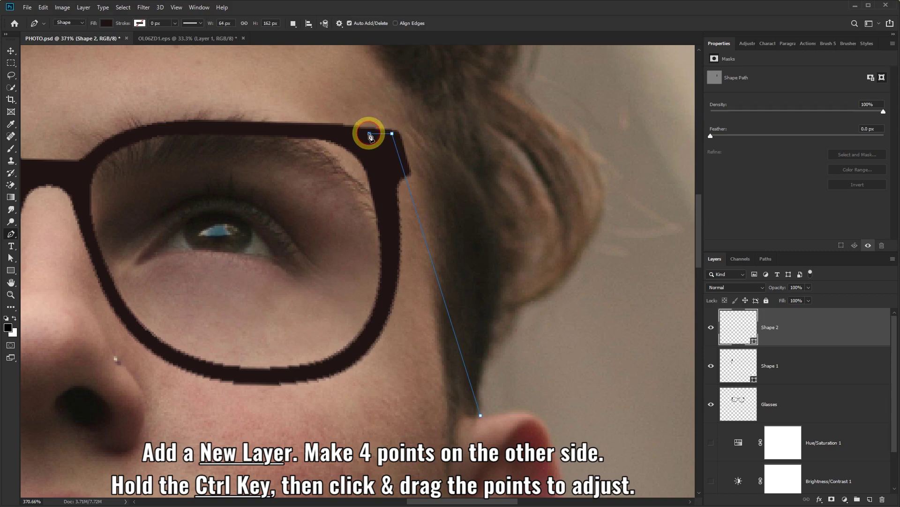
pyautogui.click(370, 134)
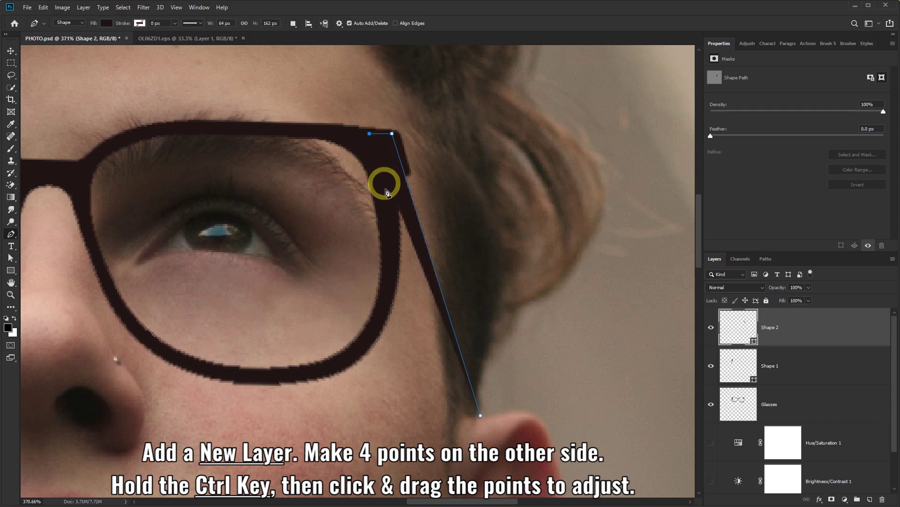
pyautogui.click(477, 417)
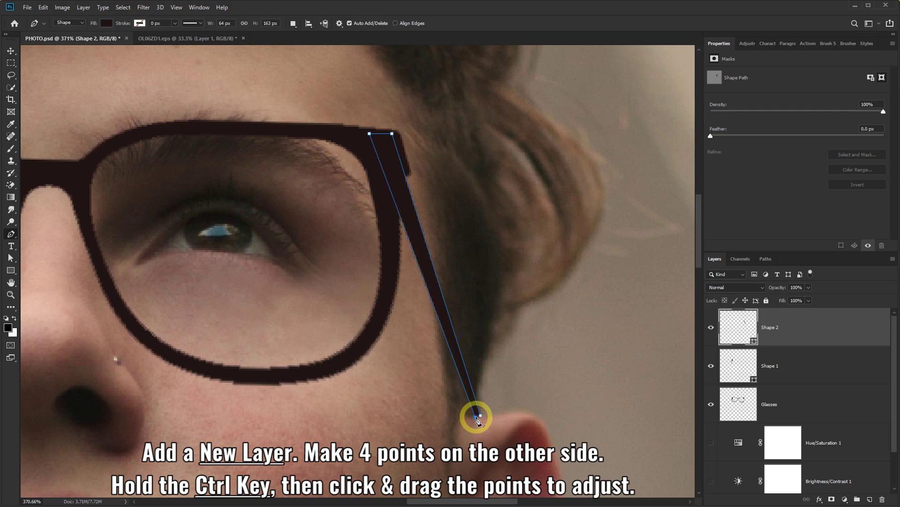
# - Move the right temple arm's upper outer point down and outward to the frame edge, and nudge its upper inner point slightly
pyautogui.moveTo(392, 133); pyautogui.dragTo(404, 156)
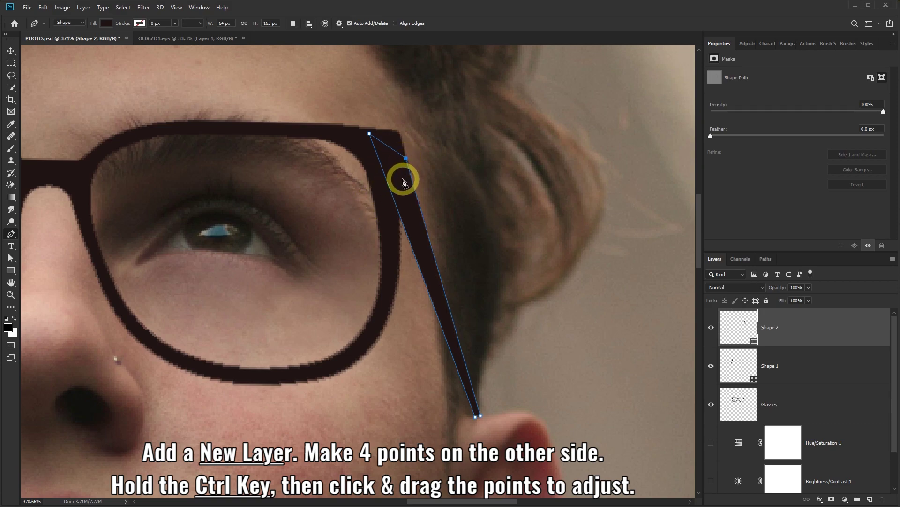
pyautogui.moveTo(370, 135); pyautogui.dragTo(371, 134)
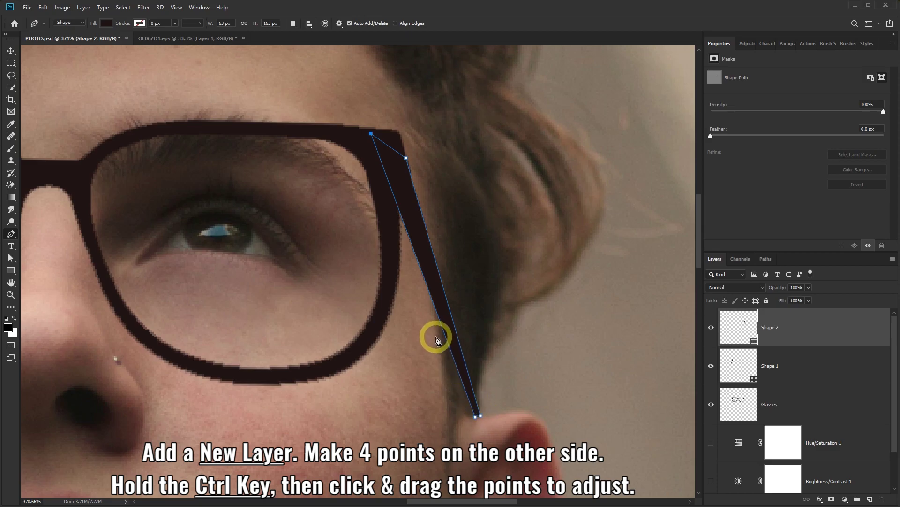
pyautogui.scroll(-5, 518, 338)
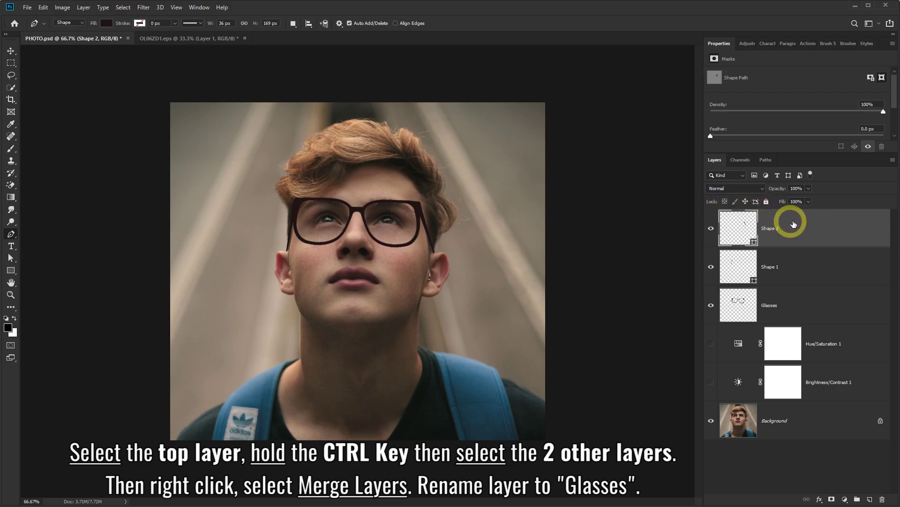
# - Merge the two temple arm shape layers with the Glasses layer into a single layer named Glasses
pyautogui.keyDown('ctrl'); pyautogui.click(811, 265); pyautogui.keyUp('ctrl')
pyautogui.keyDown('ctrl'); pyautogui.click(808, 308); pyautogui.keyUp('ctrl')
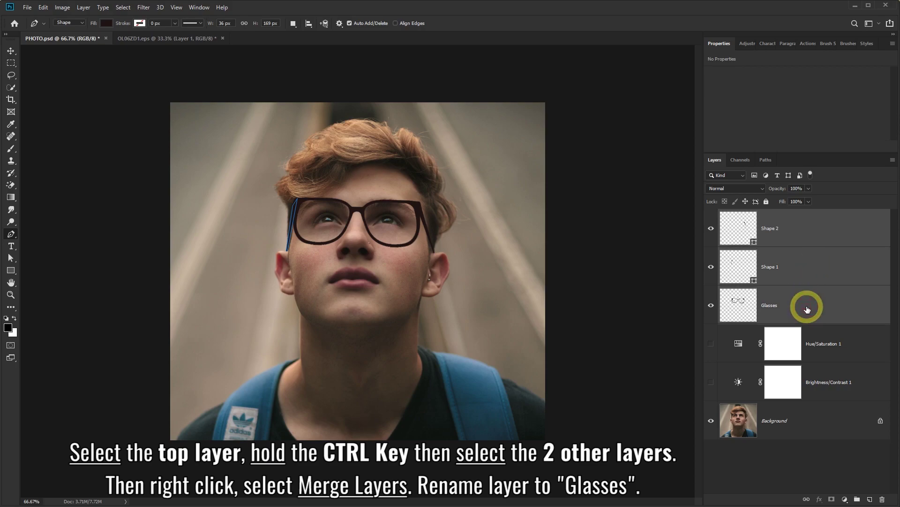
pyautogui.rightClick(802, 217)
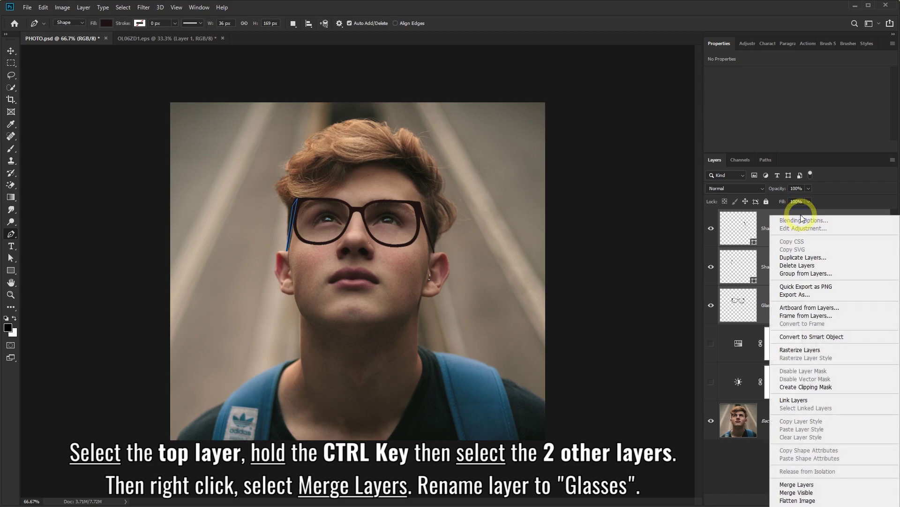
pyautogui.click(805, 485)
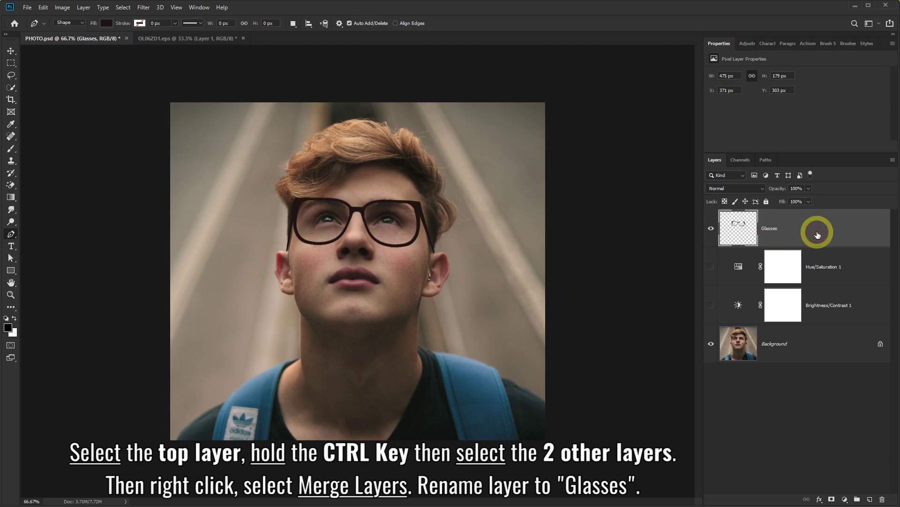
# - Check the portrait with the Glasses layer hidden and shown, and turn on visibility of the Hue/Saturation 1 and Brightness/Contrast 1 layers
pyautogui.click(710, 233)
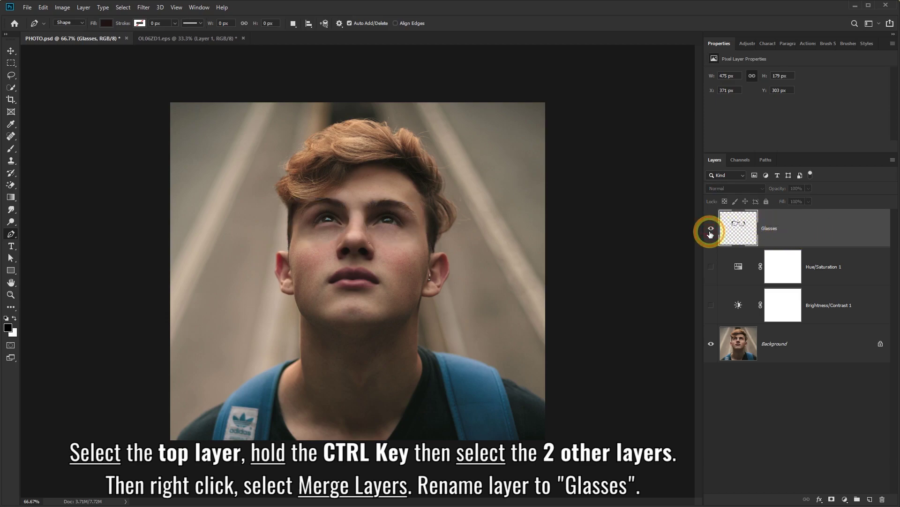
pyautogui.click(710, 233)
pyautogui.click(710, 233)
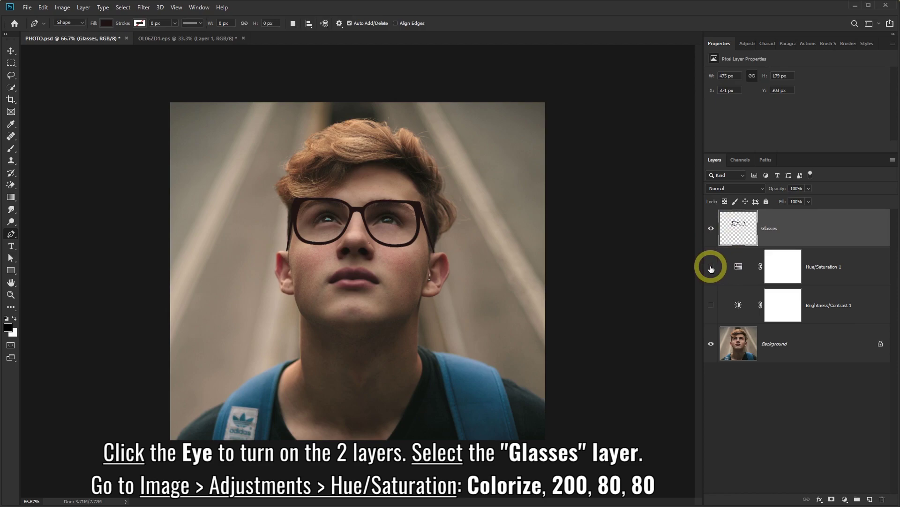
pyautogui.click(712, 305)
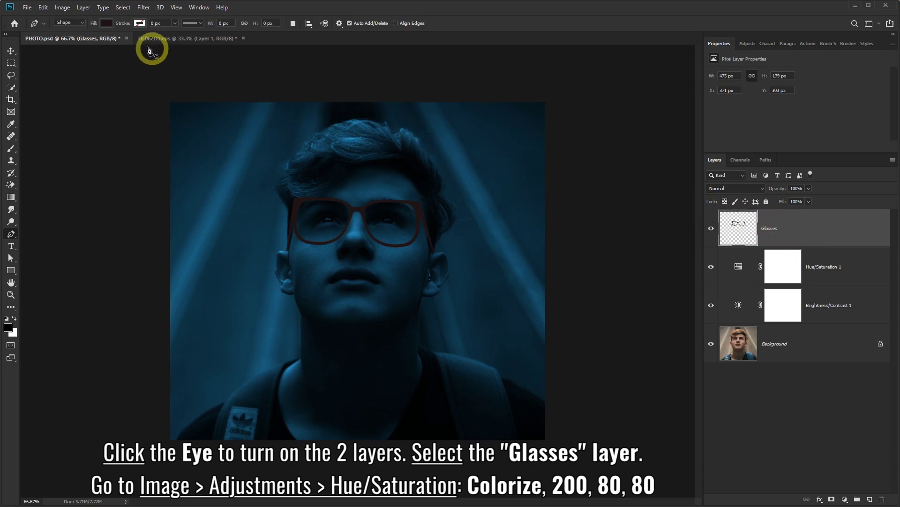
# - Apply a colorized Hue/Saturation adjustment directly to the Glasses layer with hue 200, saturation 80 and lightness 80
pyautogui.click(63, 7)
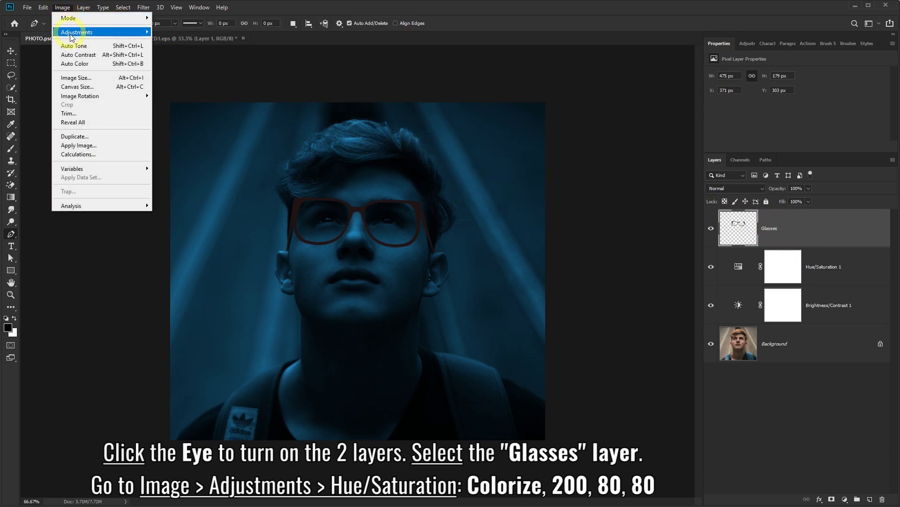
pyautogui.moveTo(112, 32)
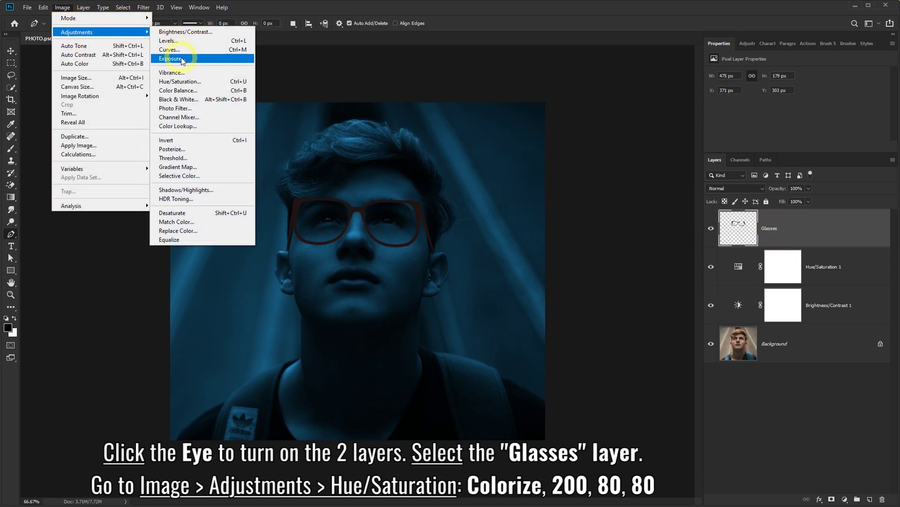
pyautogui.click(189, 83)
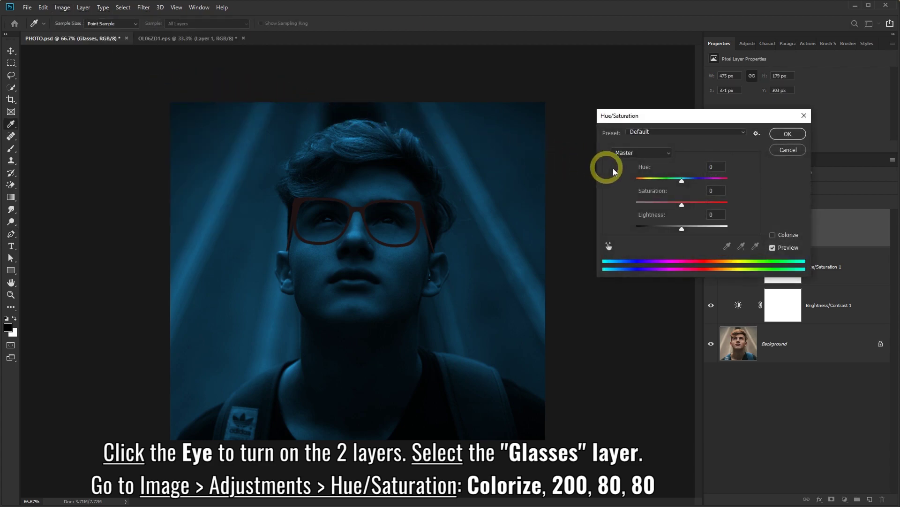
pyautogui.click(772, 235)
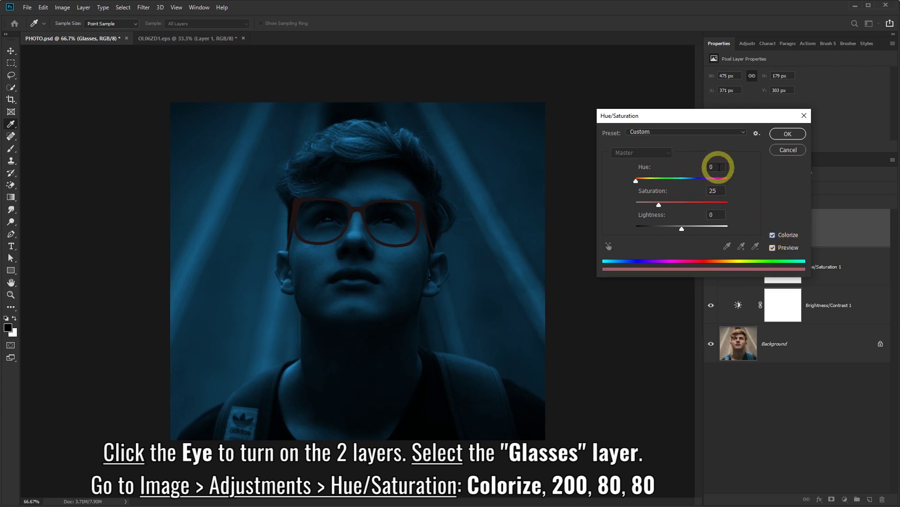
pyautogui.write('200')
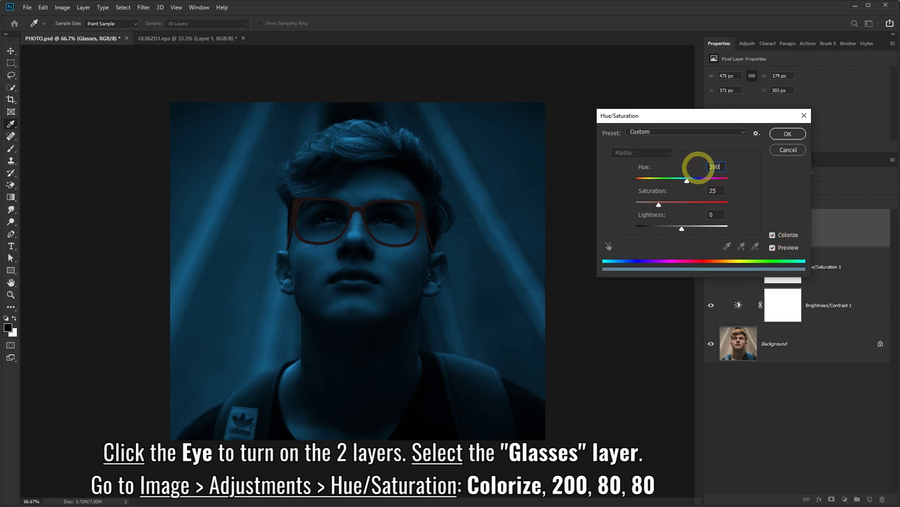
pyautogui.click(713, 189)
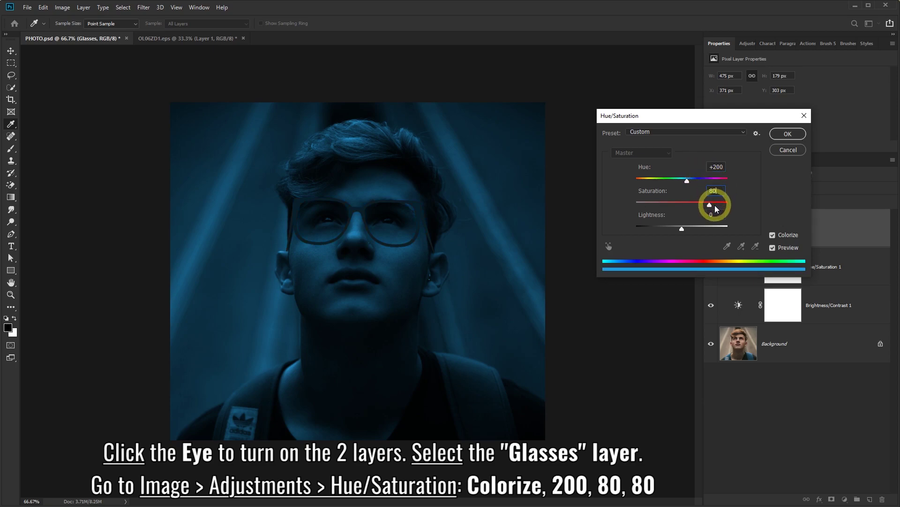
pyautogui.click(707, 214)
pyautogui.write('80')
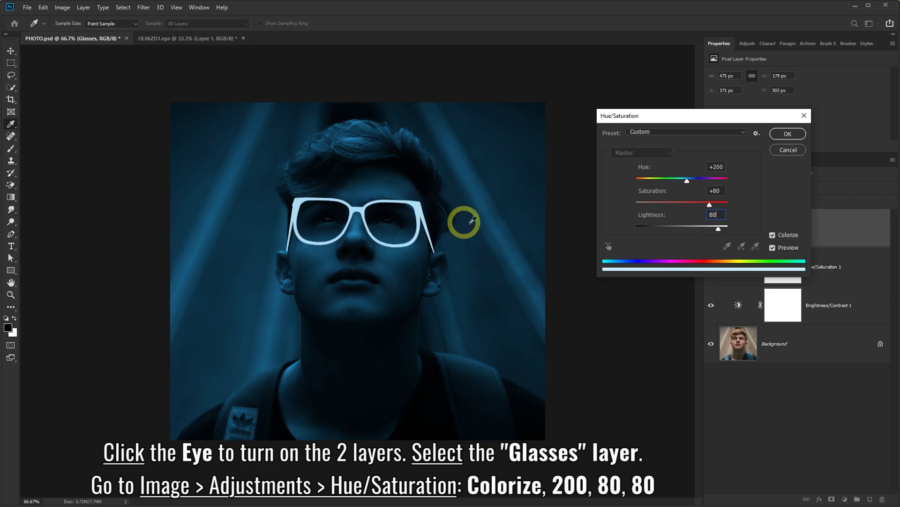
pyautogui.click(783, 136)
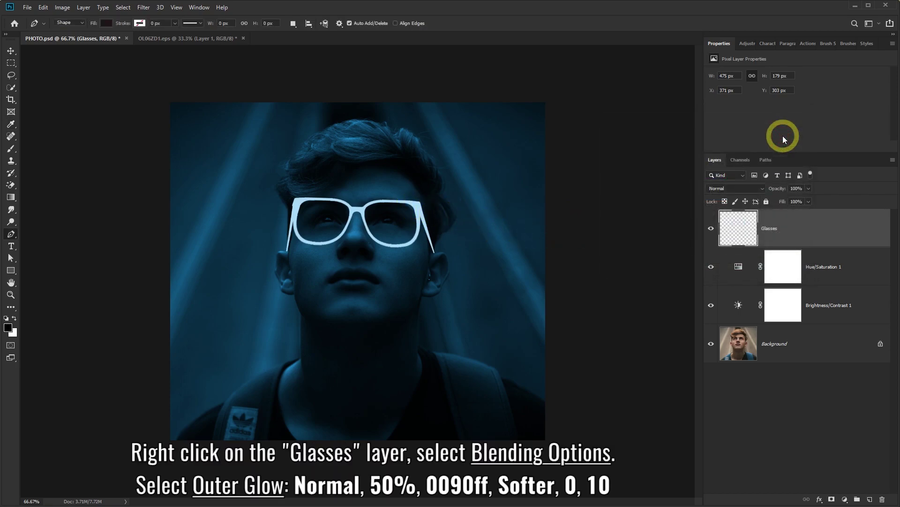
# - Add an Outer Glow to the Glasses layer: Normal mode, 50% opacity, colour 0090ff, Softer technique, 0% spread and 10 px size
pyautogui.rightClick(798, 231)
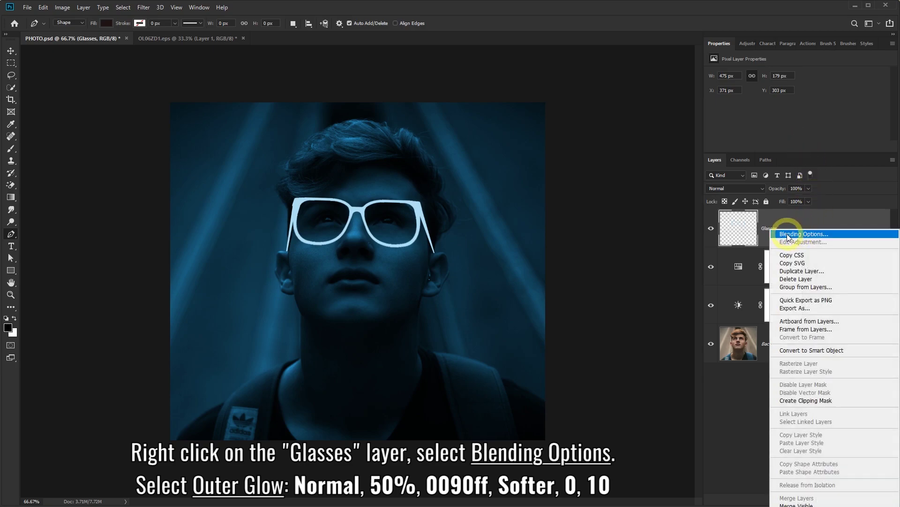
pyautogui.click(800, 234)
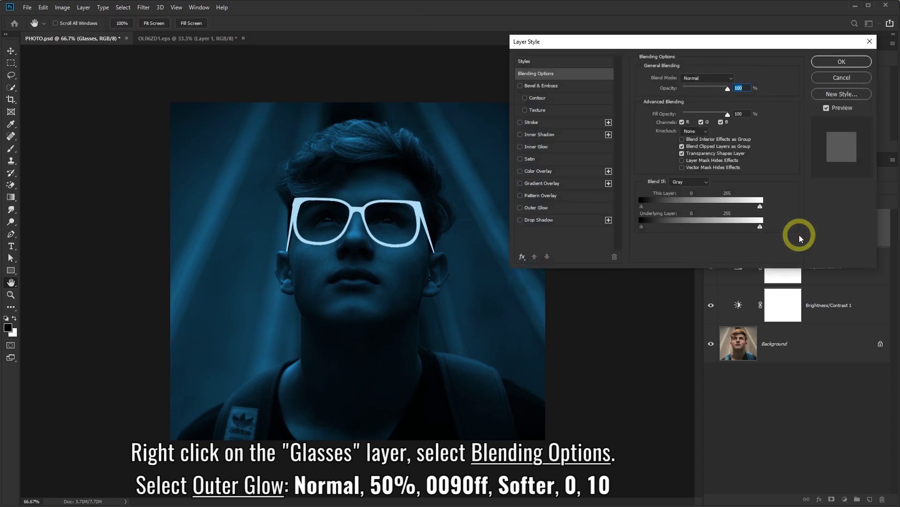
pyautogui.click(539, 208)
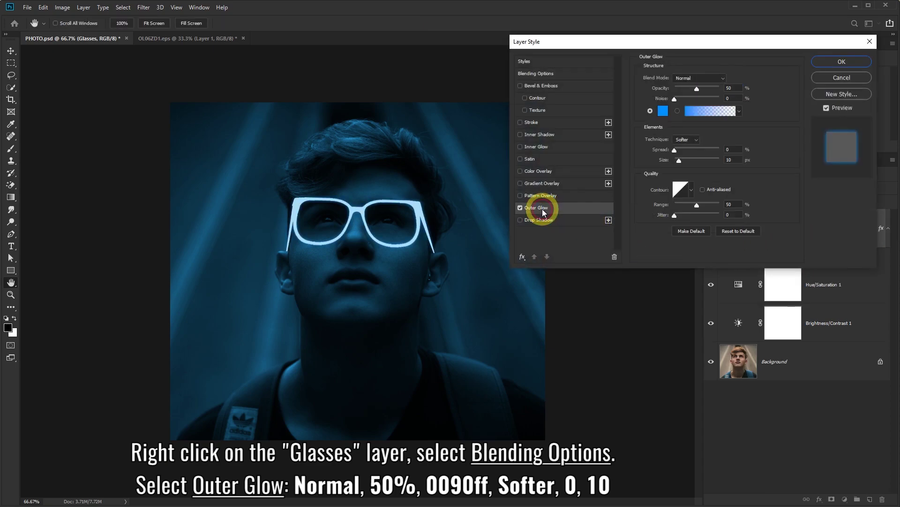
pyautogui.click(663, 110)
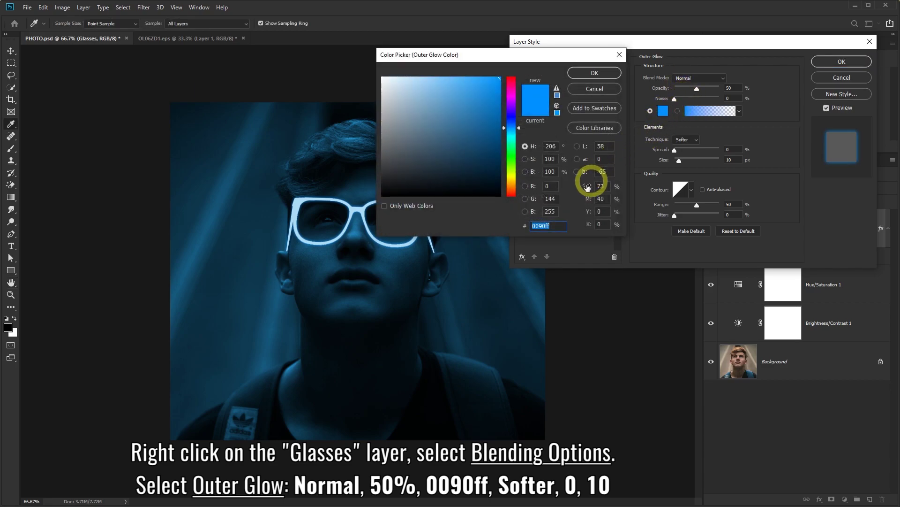
pyautogui.click(548, 226)
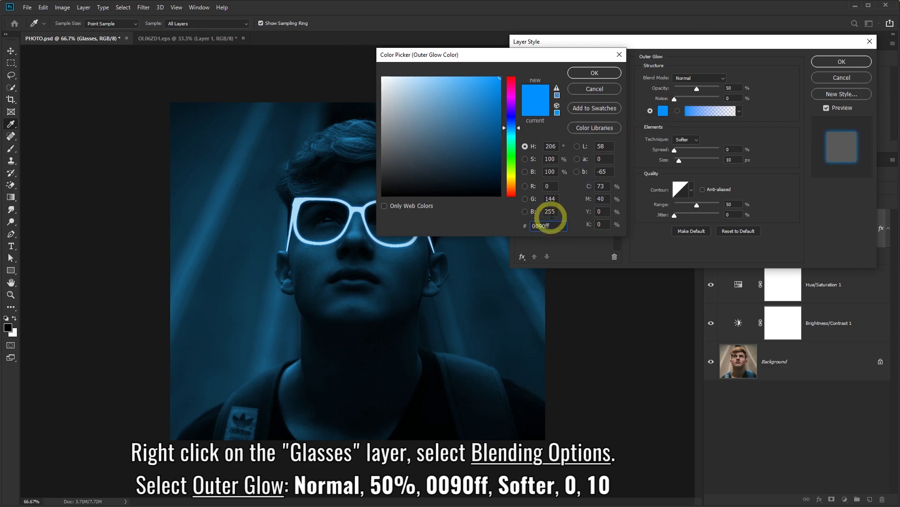
pyautogui.click(589, 76)
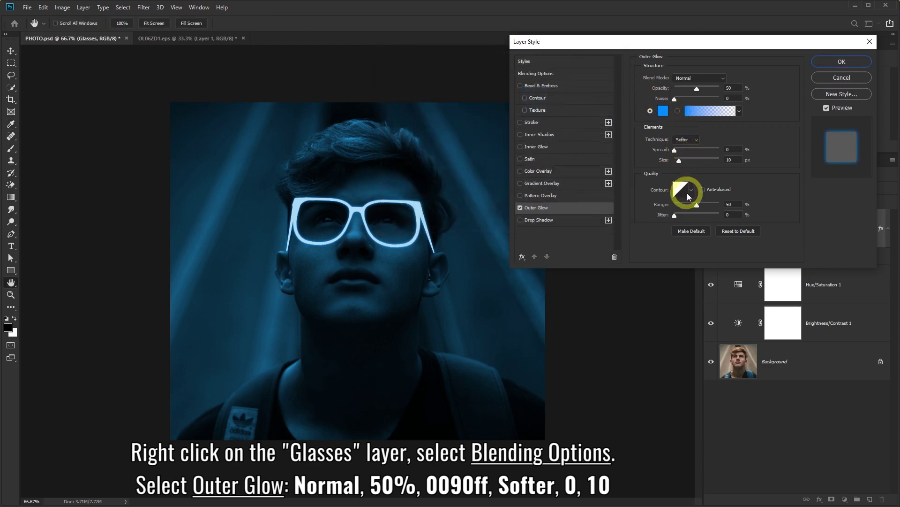
pyautogui.click(832, 62)
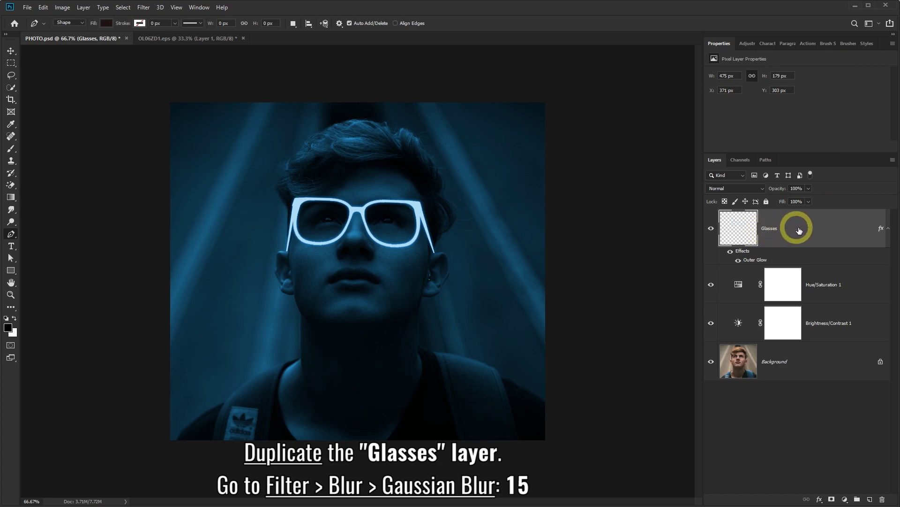
# - Duplicate the Glasses layer and apply a Gaussian Blur with a 15-pixel radius to the copy
pyautogui.moveTo(814, 233); pyautogui.dragTo(870, 500)
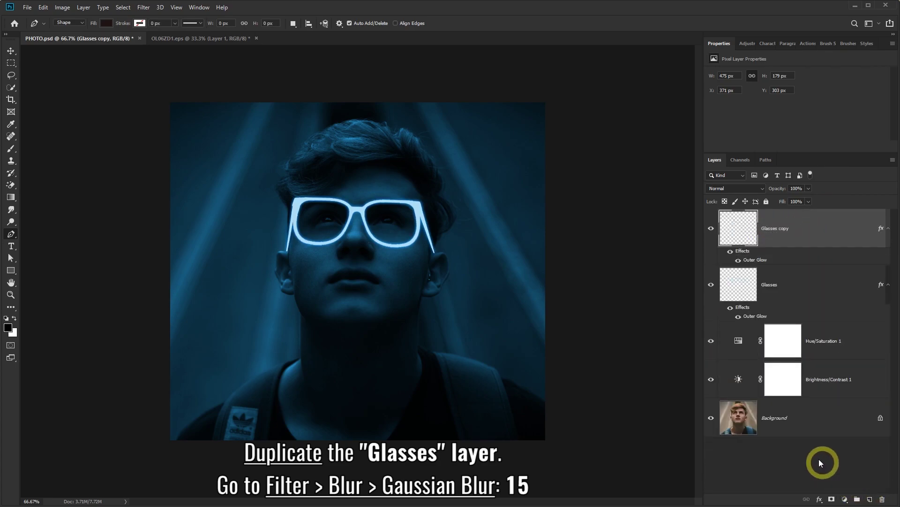
pyautogui.click(143, 7)
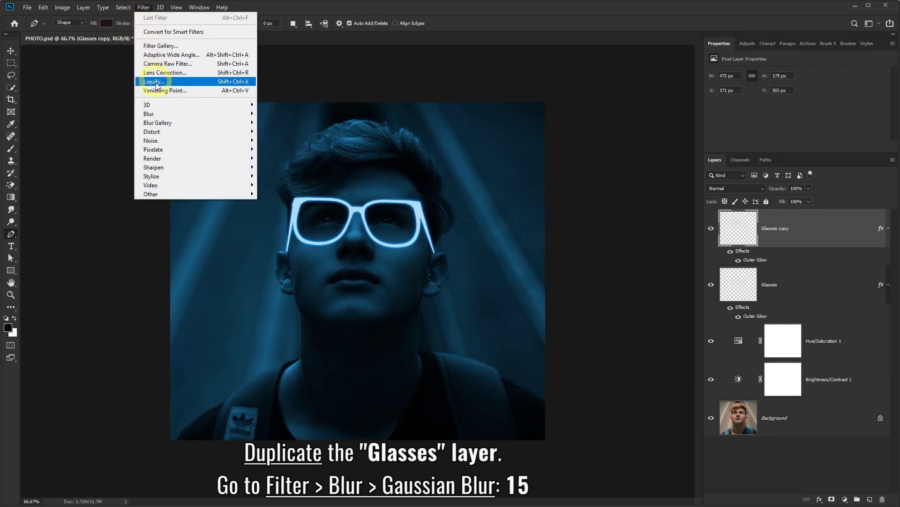
pyautogui.moveTo(159, 114)
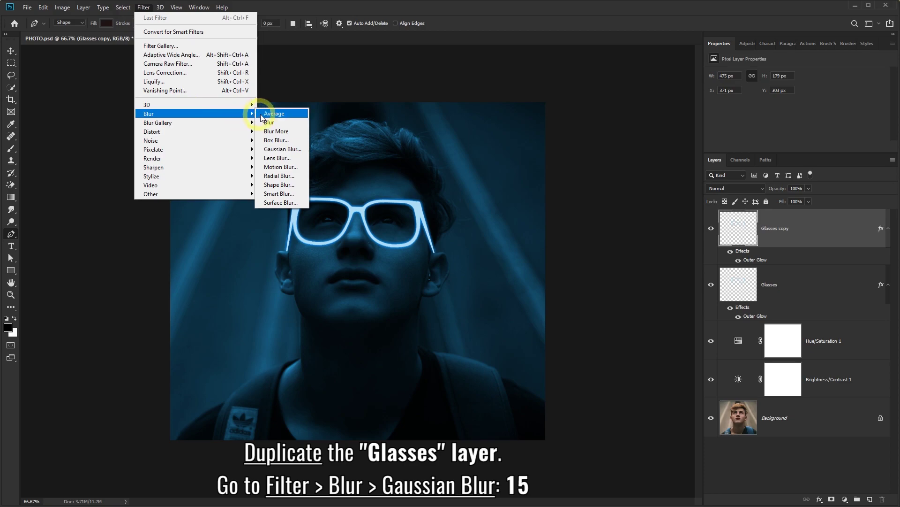
pyautogui.click(282, 150)
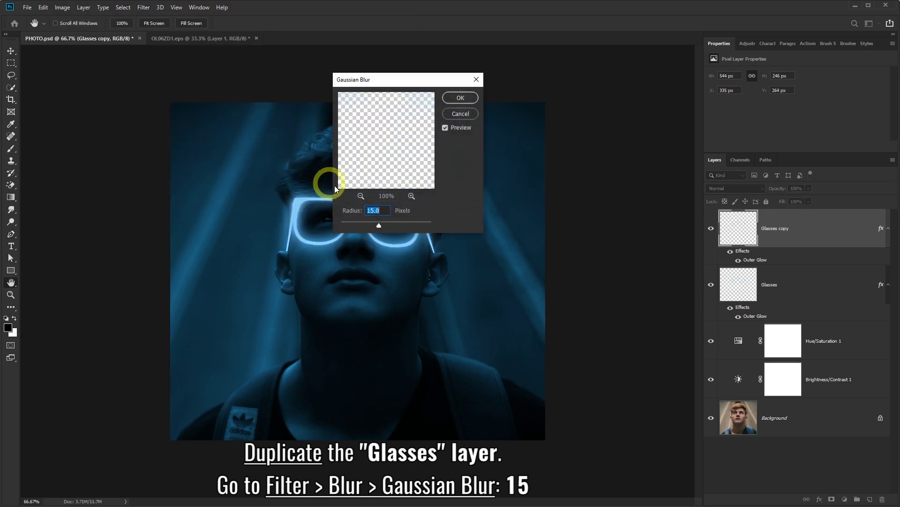
pyautogui.moveTo(412, 84); pyautogui.dragTo(541, 54)
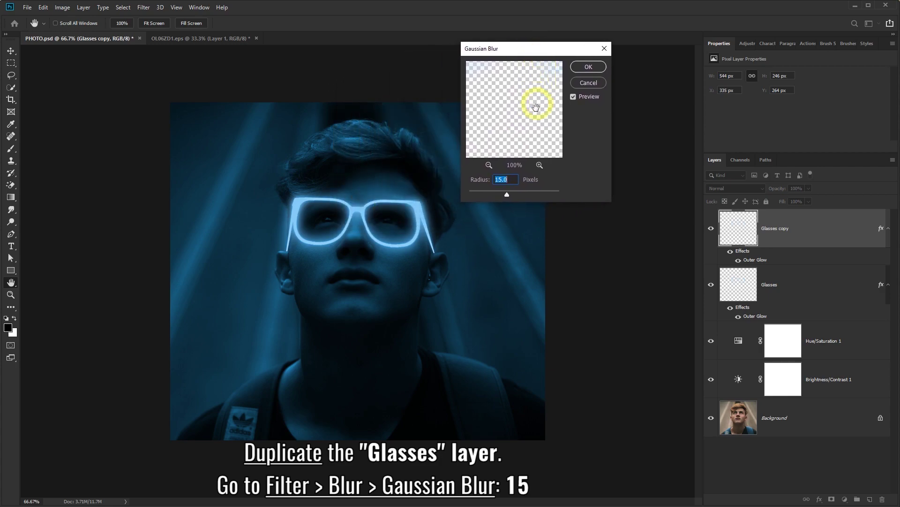
pyautogui.click(514, 180)
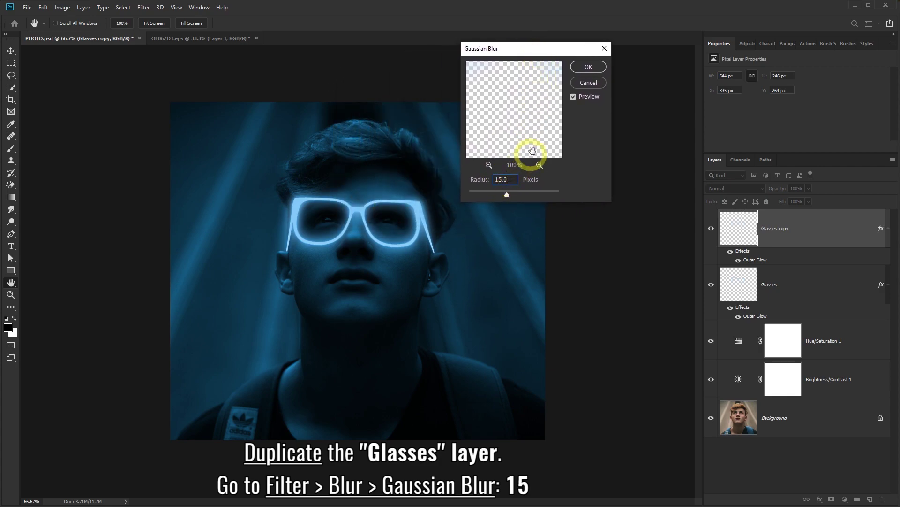
pyautogui.click(583, 68)
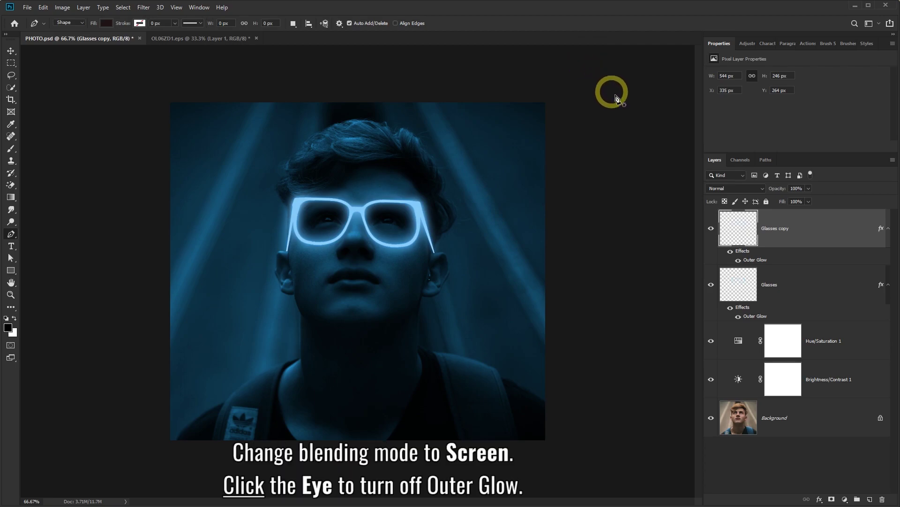
# - Set the blurred Glasses copy's blend mode to Screen and hide its Outer Glow effect
pyautogui.click(762, 188)
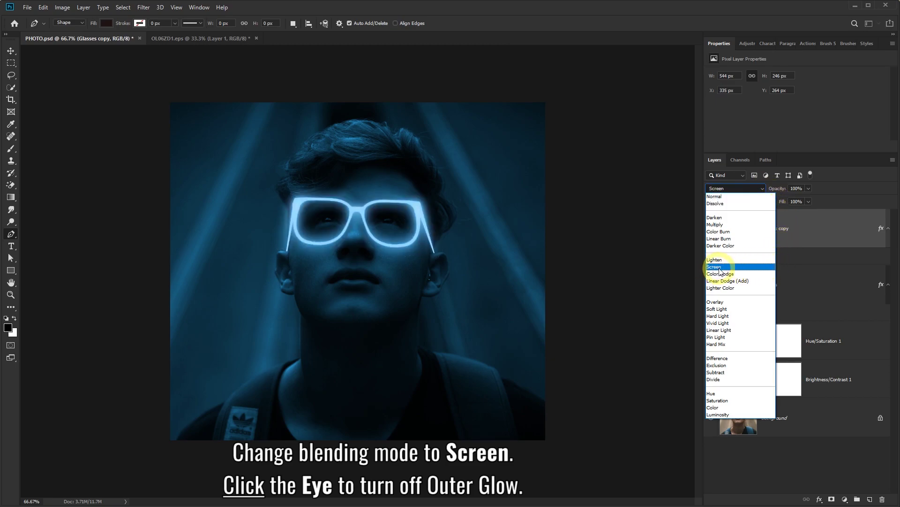
pyautogui.click(720, 267)
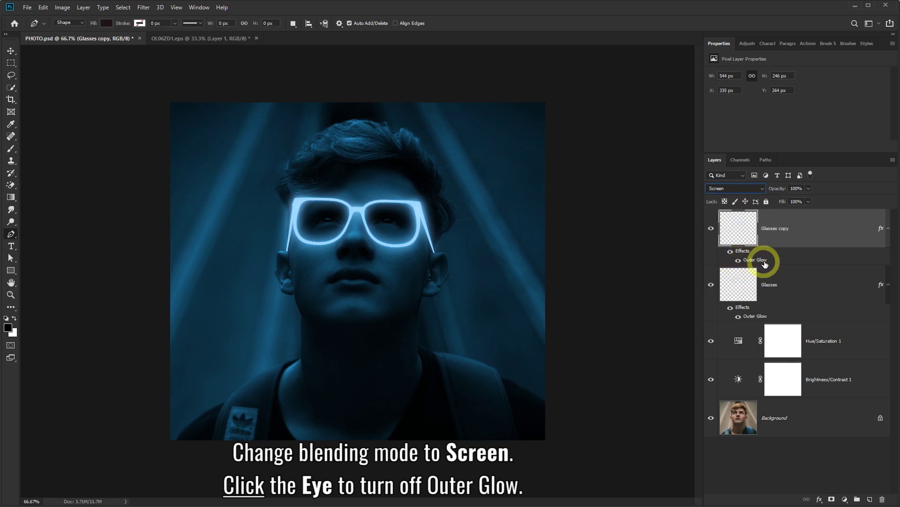
pyautogui.click(739, 263)
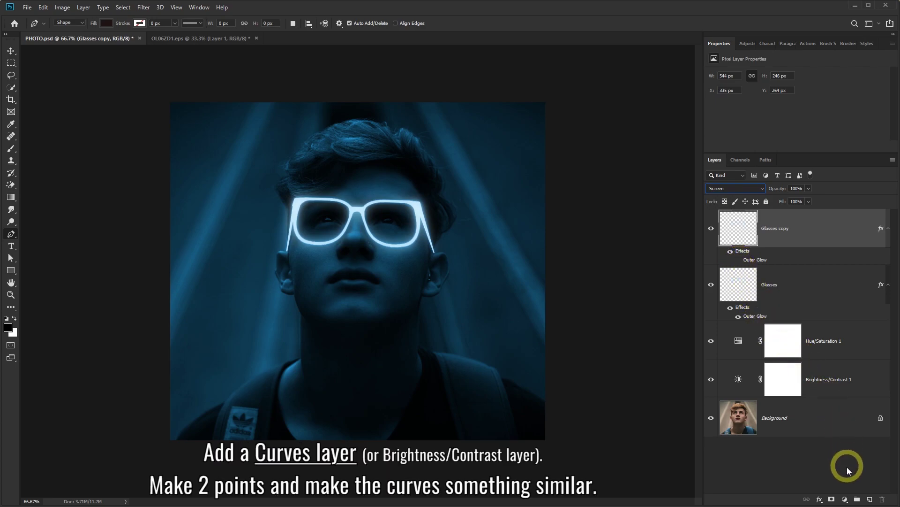
# - Add a Curves adjustment layer with a two-point S-curve: shadows at about input 71, output 54 and highlights at about input 183, output 203
pyautogui.click(846, 499)
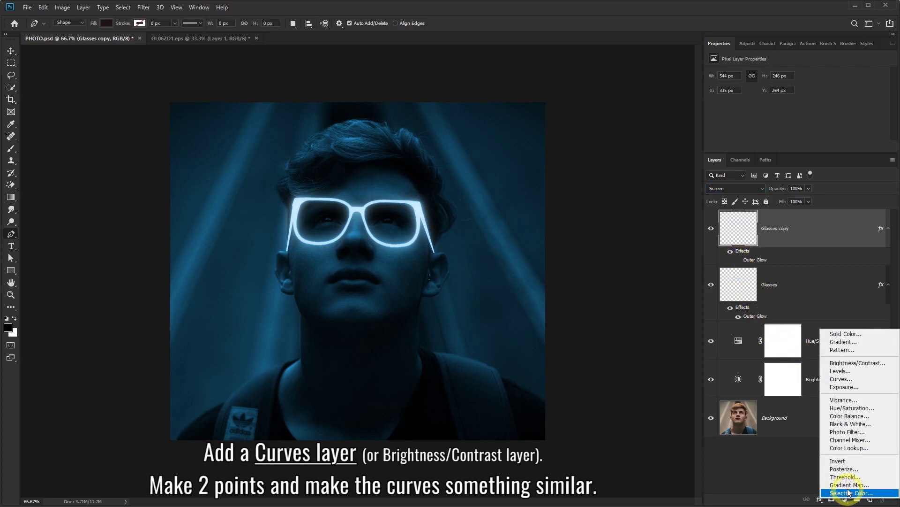
pyautogui.click(851, 380)
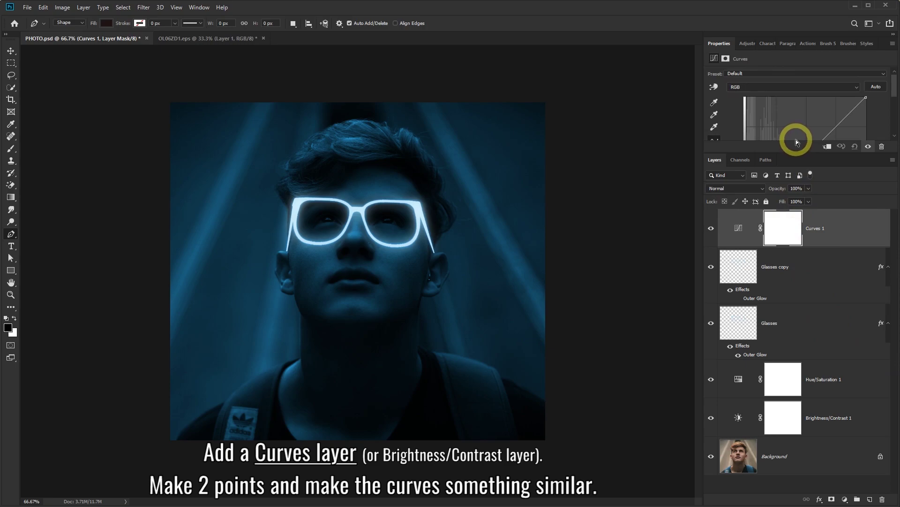
pyautogui.moveTo(798, 154); pyautogui.dragTo(799, 255)
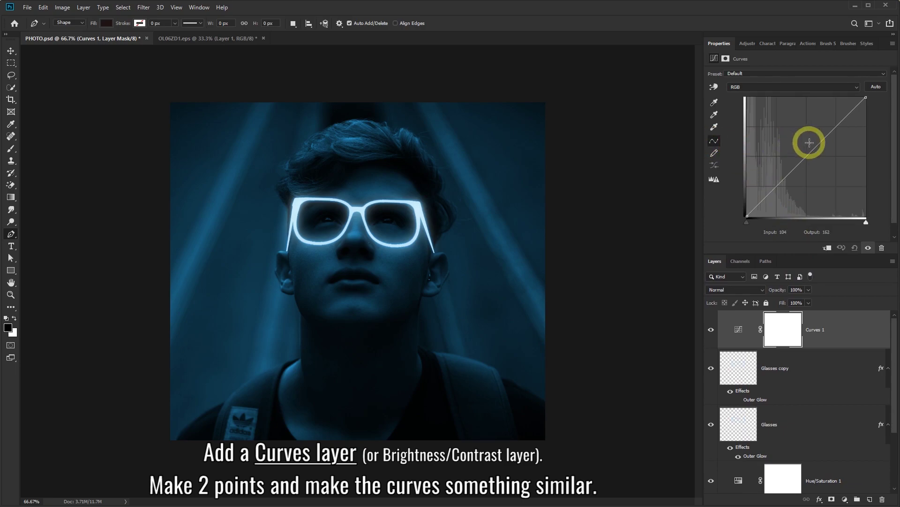
pyautogui.moveTo(835, 127); pyautogui.dragTo(830, 120)
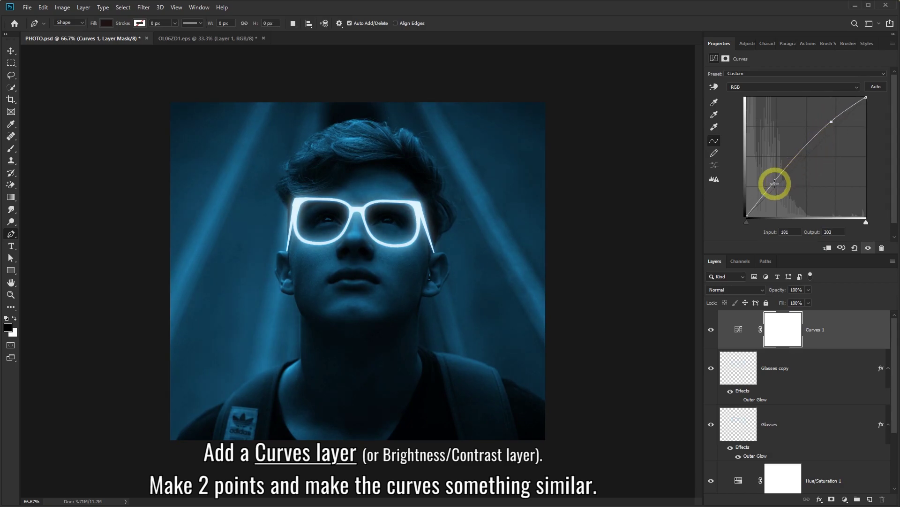
pyautogui.moveTo(775, 183)
pyautogui.mouseDown()
pyautogui.moveTo(791, 196)
pyautogui.moveTo(779, 191)
pyautogui.mouseUp()
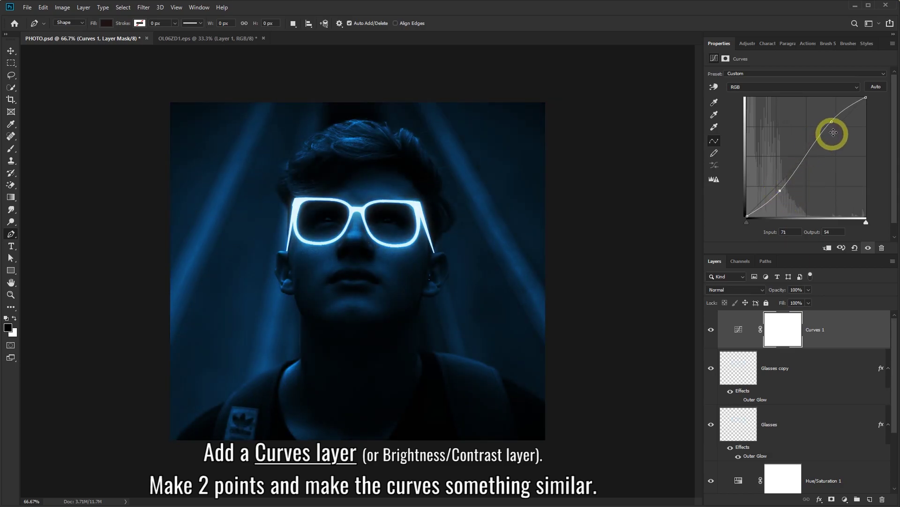
pyautogui.moveTo(837, 123)
pyautogui.mouseDown()
pyautogui.moveTo(836, 130)
pyautogui.moveTo(830, 117)
pyautogui.mouseUp()
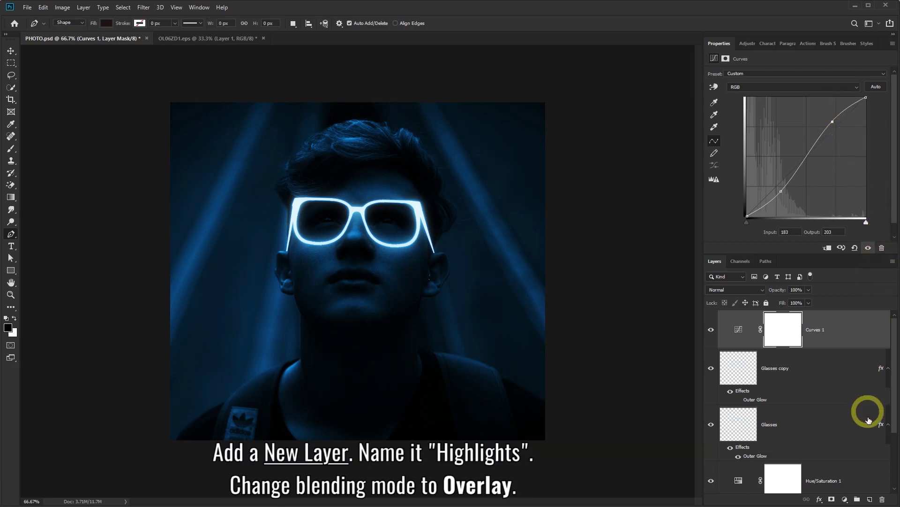
# - Add a new layer named Highlights above the Curves layer and set its blend mode to Overlay
pyautogui.click(869, 499)
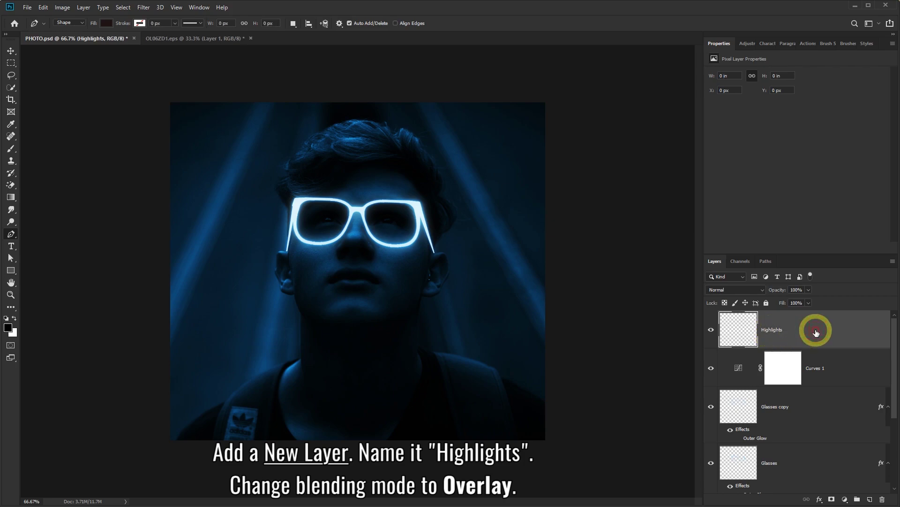
pyautogui.click(759, 290)
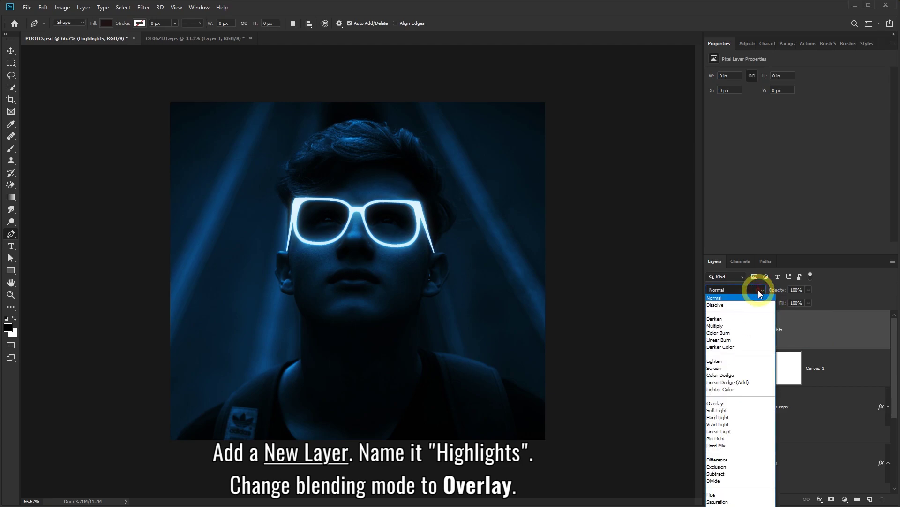
pyautogui.click(724, 404)
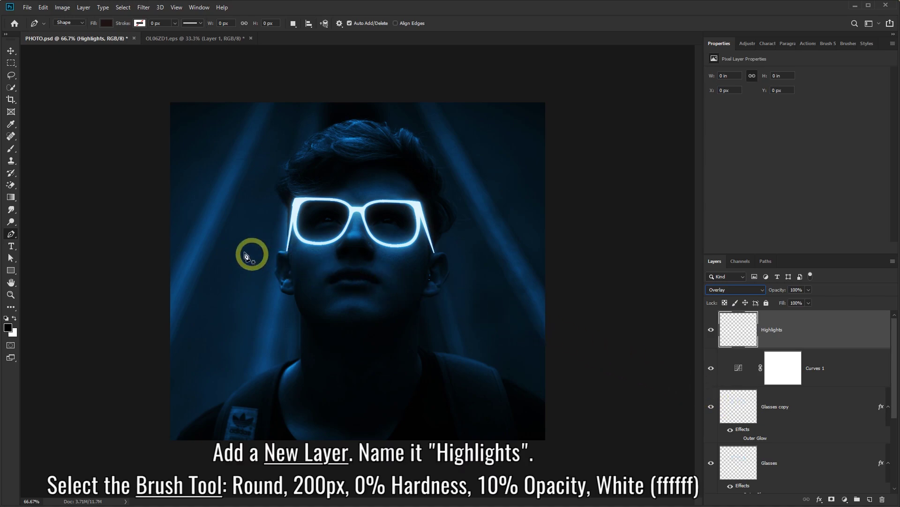
# - Set up a Soft Round brush at 200 px, 0% hardness and 10% opacity with white (ffffff) as the foreground colour
pyautogui.click(12, 149)
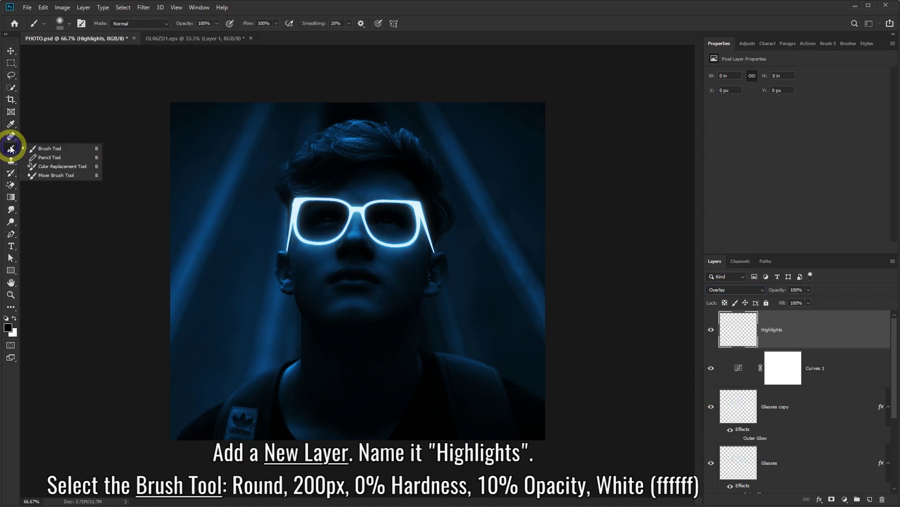
pyautogui.click(30, 149)
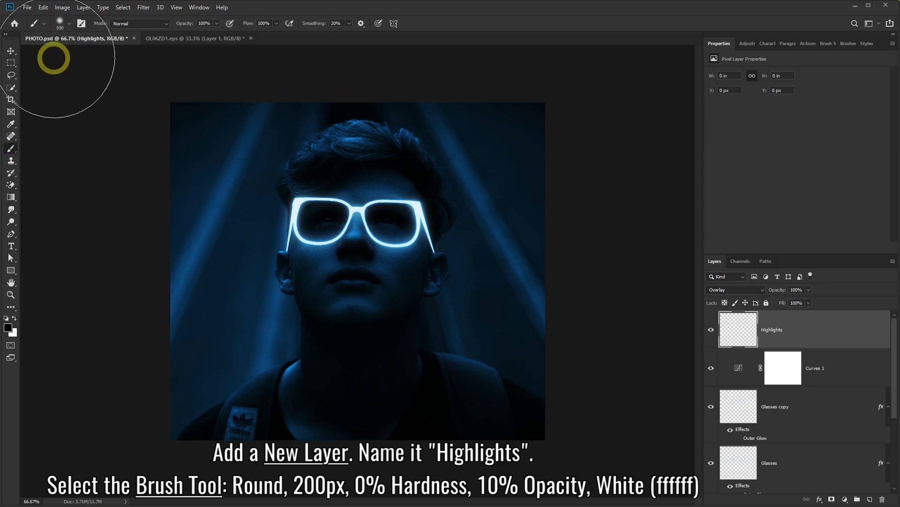
pyautogui.click(68, 23)
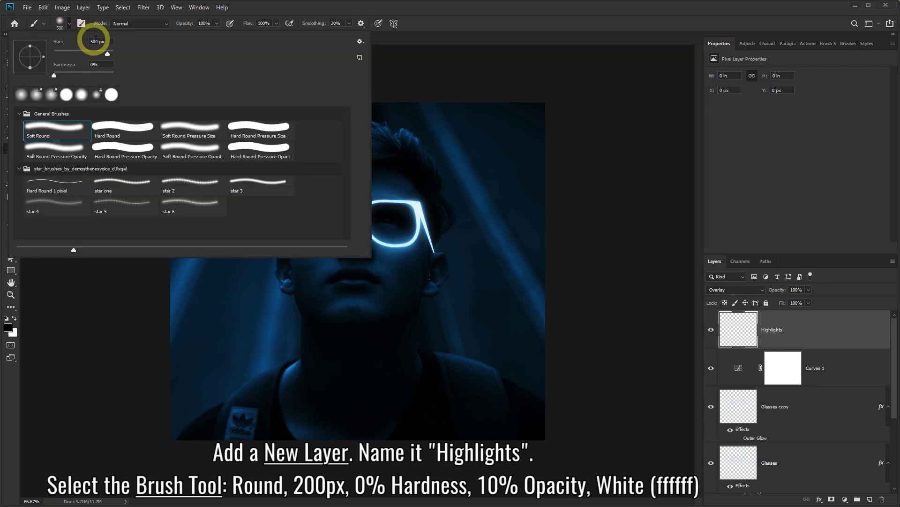
pyautogui.write('200')
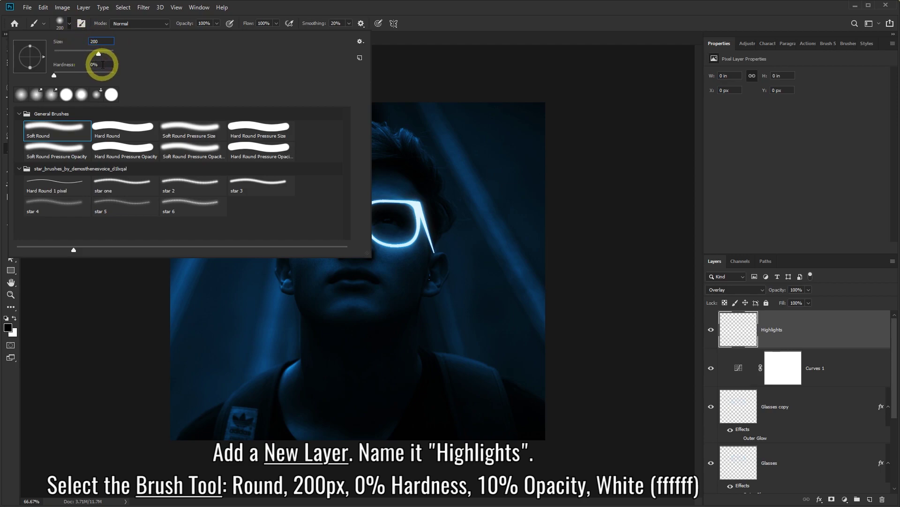
pyautogui.moveTo(103, 65); pyautogui.dragTo(87, 64)
pyautogui.write('0')
pyautogui.click(261, 7)
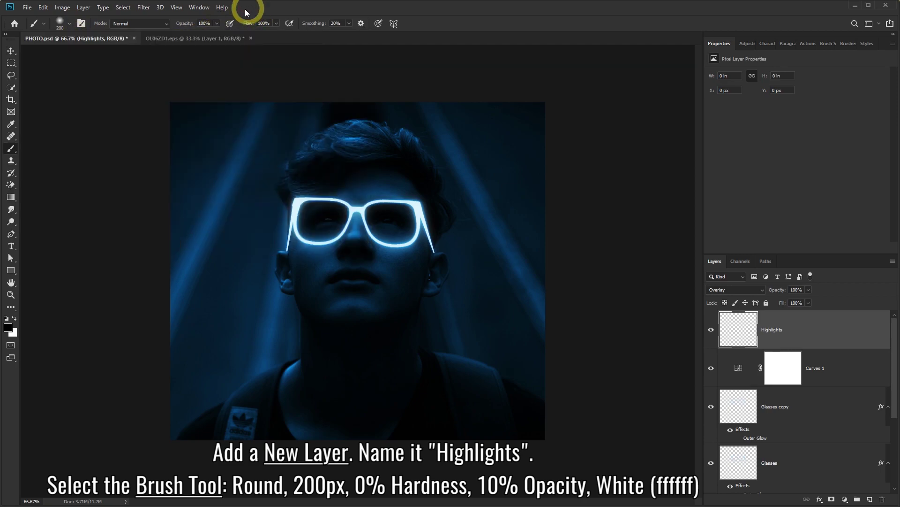
pyautogui.click(194, 24)
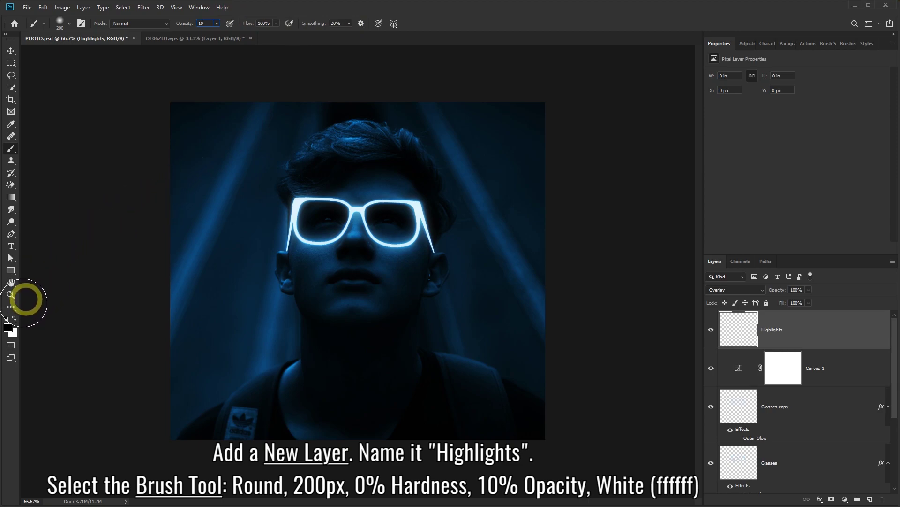
pyautogui.click(8, 329)
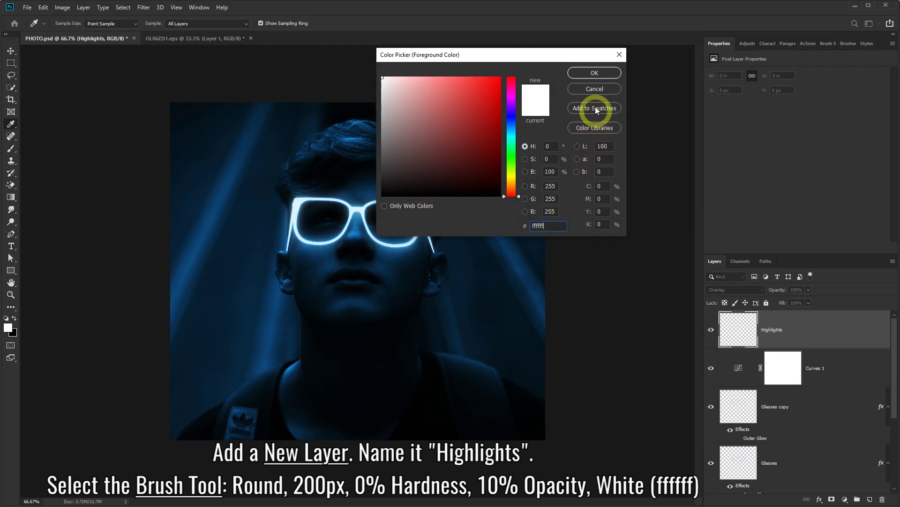
pyautogui.click(592, 73)
pyautogui.press('b')
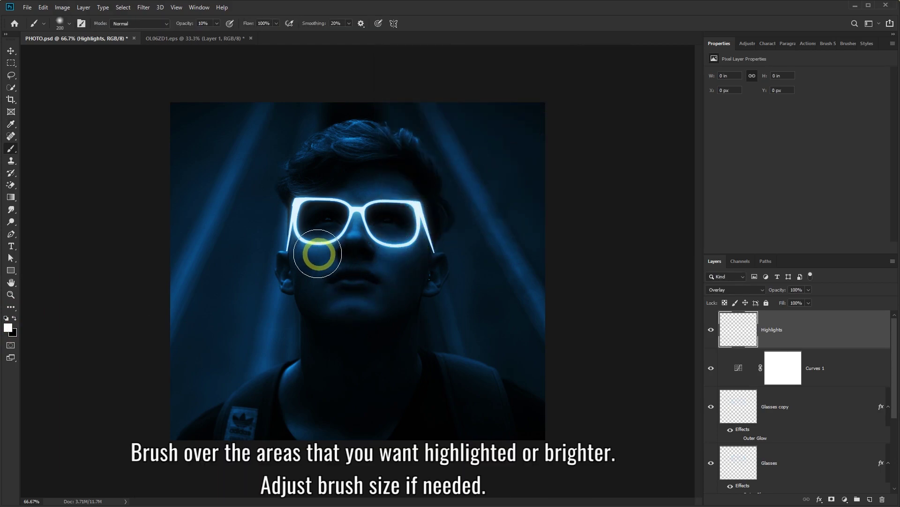
# - Brush soft white highlights over the cheeks, nose and forehead around the glasses on the Highlights layer
pyautogui.moveTo(320, 247)
pyautogui.mouseDown()
pyautogui.moveTo(340, 250)
pyautogui.moveTo(356, 235)
pyautogui.mouseUp()
pyautogui.moveTo(398, 261)
pyautogui.mouseDown()
pyautogui.moveTo(388, 245)
pyautogui.moveTo(401, 245)
pyautogui.moveTo(396, 253)
pyautogui.mouseUp()
pyautogui.moveTo(348, 202)
pyautogui.mouseDown()
pyautogui.moveTo(398, 194)
pyautogui.moveTo(391, 199)
pyautogui.moveTo(344, 163)
pyautogui.moveTo(343, 142)
pyautogui.moveTo(389, 148)
pyautogui.moveTo(352, 139)
pyautogui.moveTo(321, 151)
pyautogui.moveTo(397, 142)
pyautogui.moveTo(410, 164)
pyautogui.moveTo(400, 208)
pyautogui.moveTo(363, 124)
pyautogui.moveTo(334, 154)
pyautogui.moveTo(333, 252)
pyautogui.moveTo(348, 297)
pyautogui.moveTo(341, 310)
pyautogui.moveTo(369, 306)
pyautogui.moveTo(378, 324)
pyautogui.moveTo(363, 372)
pyautogui.moveTo(330, 333)
pyautogui.moveTo(311, 274)
pyautogui.moveTo(356, 260)
pyautogui.moveTo(431, 275)
pyautogui.mouseUp()
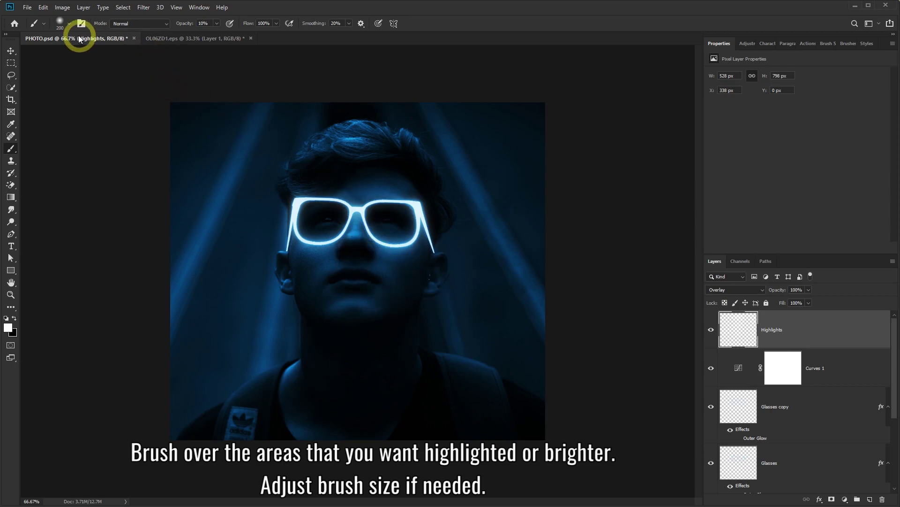
# - Reduce the brush size to 50 px and brush highlights over the ears, neckline, shoulders and backpack straps
pyautogui.click(69, 24)
pyautogui.moveTo(111, 41); pyautogui.dragTo(83, 40)
pyautogui.write('50')
pyautogui.click(416, 14)
pyautogui.moveTo(287, 246); pyautogui.dragTo(287, 280)
pyautogui.moveTo(432, 282)
pyautogui.mouseDown()
pyautogui.moveTo(436, 255)
pyautogui.moveTo(432, 287)
pyautogui.mouseUp()
pyautogui.moveTo(292, 391)
pyautogui.mouseDown()
pyautogui.moveTo(299, 365)
pyautogui.moveTo(287, 374)
pyautogui.mouseUp()
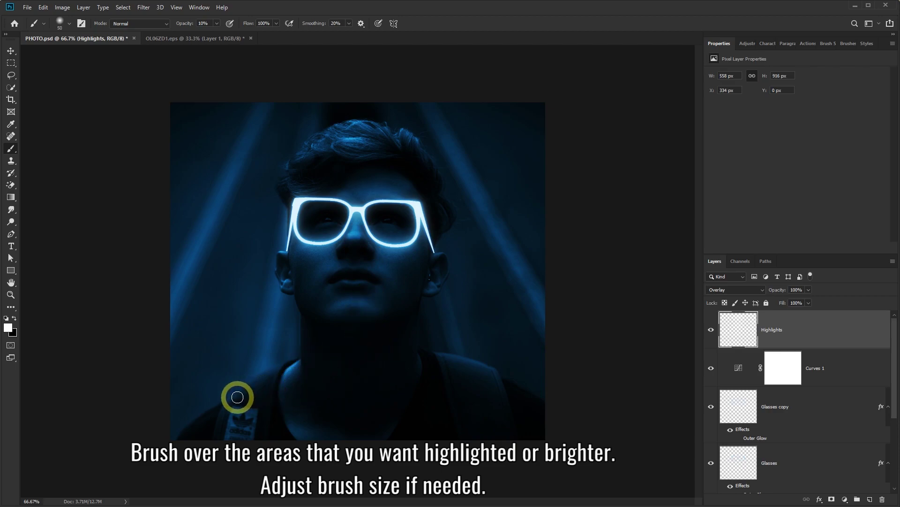
pyautogui.moveTo(242, 398); pyautogui.dragTo(302, 428)
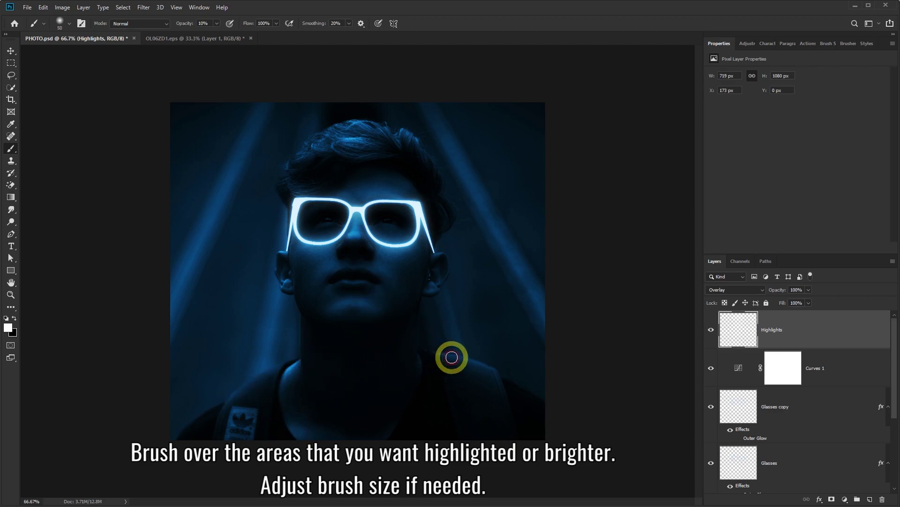
pyautogui.moveTo(482, 366); pyautogui.dragTo(508, 395)
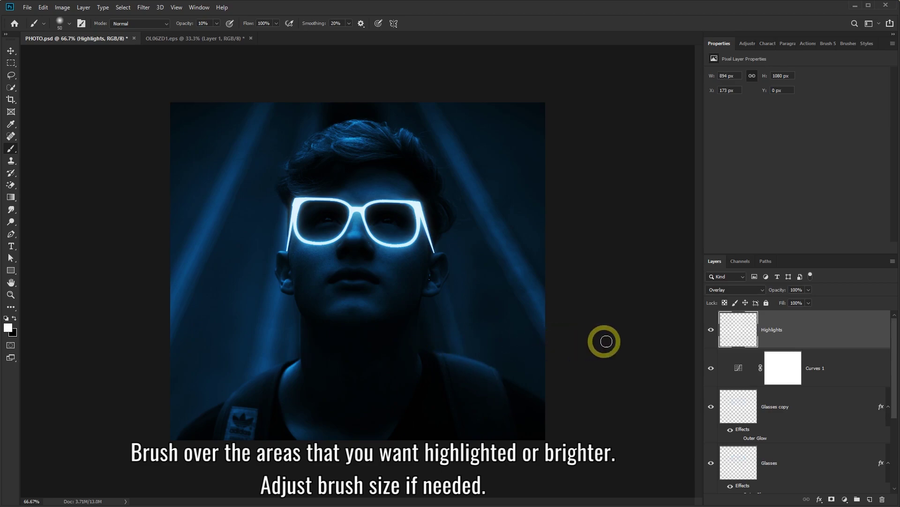
# - Add a new layer named Frame and set the brush to 500 px, 0% hardness, 100% opacity and black (000000)
pyautogui.click(870, 500)
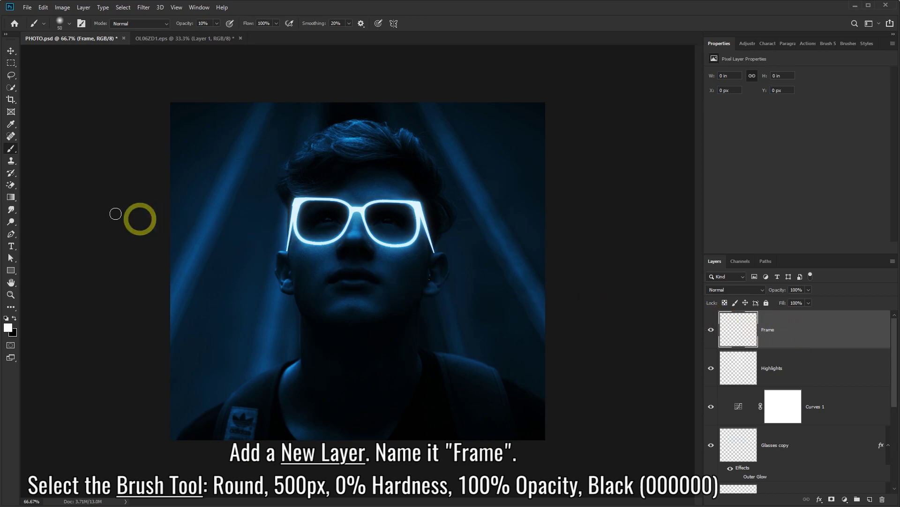
pyautogui.click(70, 24)
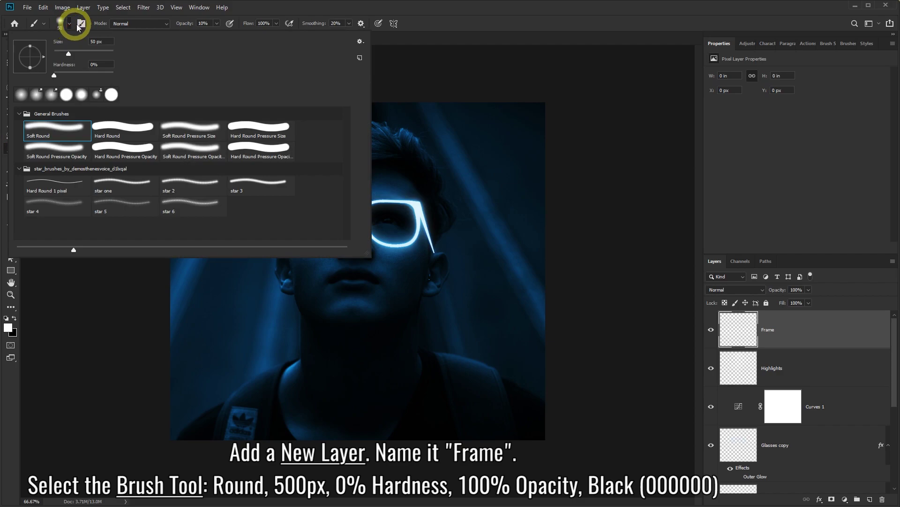
pyautogui.write('500')
pyautogui.click(96, 64)
pyautogui.press('Return')
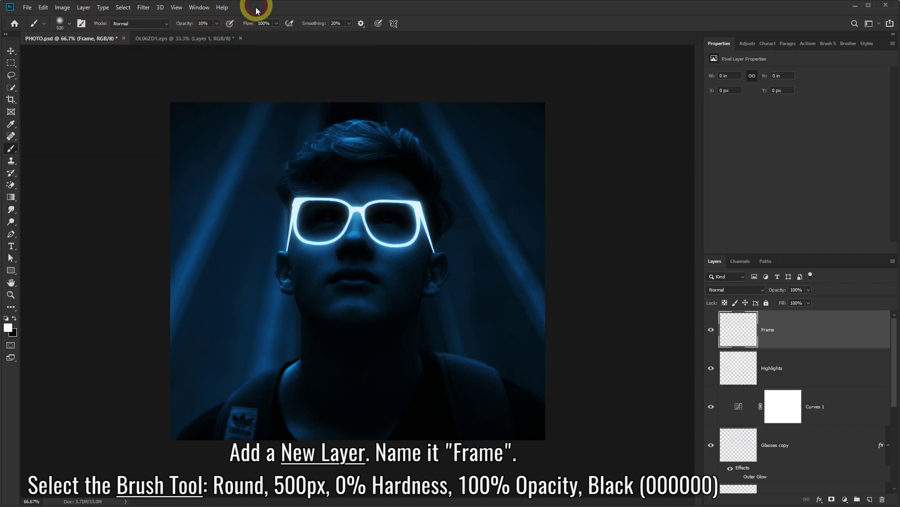
pyautogui.write('100')
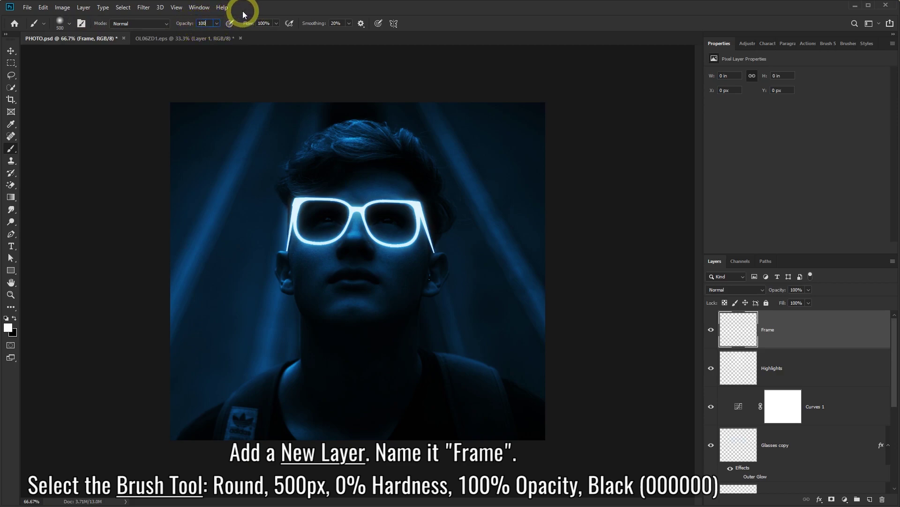
pyautogui.click(8, 329)
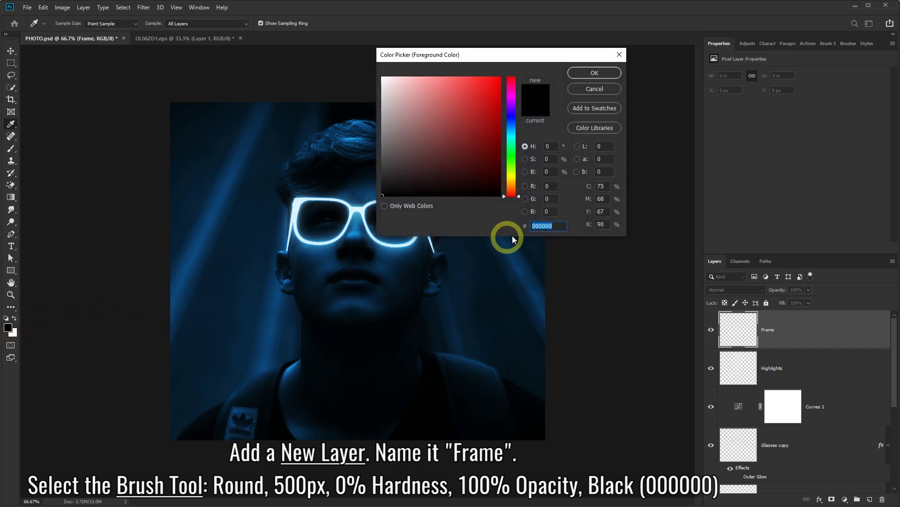
pyautogui.click(586, 74)
pyautogui.press('b')
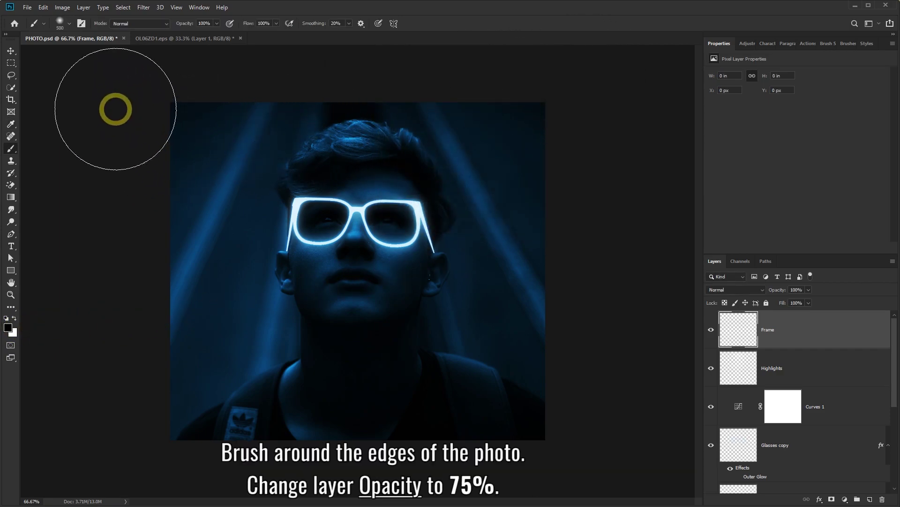
# - Brush black around the photo's edges on the Frame layer, set its opacity to 75% and compare the image with and without it
pyautogui.moveTo(118, 227)
pyautogui.mouseDown()
pyautogui.moveTo(119, 398)
pyautogui.moveTo(165, 463)
pyautogui.moveTo(269, 500)
pyautogui.moveTo(556, 482)
pyautogui.moveTo(592, 411)
pyautogui.moveTo(605, 250)
pyautogui.moveTo(595, 110)
pyautogui.moveTo(586, 81)
pyautogui.moveTo(566, 62)
pyautogui.moveTo(372, 43)
pyautogui.moveTo(178, 51)
pyautogui.moveTo(138, 74)
pyautogui.moveTo(113, 147)
pyautogui.moveTo(110, 231)
pyautogui.moveTo(117, 385)
pyautogui.moveTo(139, 457)
pyautogui.moveTo(224, 487)
pyautogui.moveTo(311, 503)
pyautogui.moveTo(501, 494)
pyautogui.moveTo(566, 477)
pyautogui.moveTo(598, 409)
pyautogui.moveTo(602, 309)
pyautogui.moveTo(592, 153)
pyautogui.moveTo(583, 114)
pyautogui.moveTo(556, 71)
pyautogui.moveTo(471, 36)
pyautogui.moveTo(70, 8)
pyautogui.mouseUp()
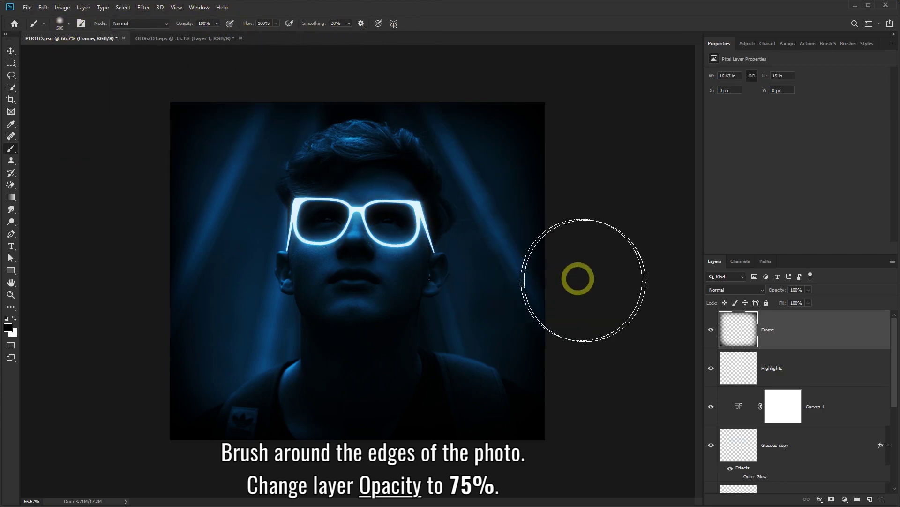
pyautogui.click(715, 332)
pyautogui.click(711, 329)
pyautogui.click(712, 330)
pyautogui.click(712, 330)
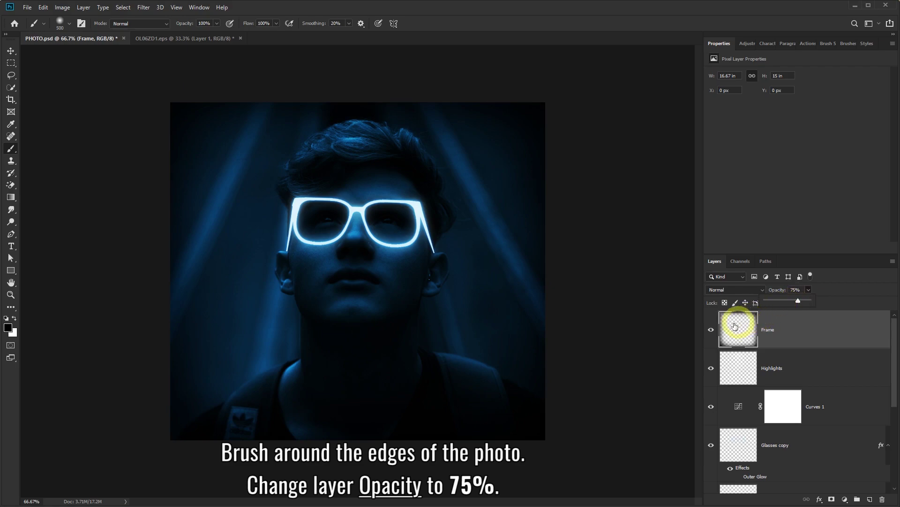
pyautogui.click(712, 331)
pyautogui.click(712, 330)
pyautogui.click(712, 330)
pyautogui.click(712, 330)
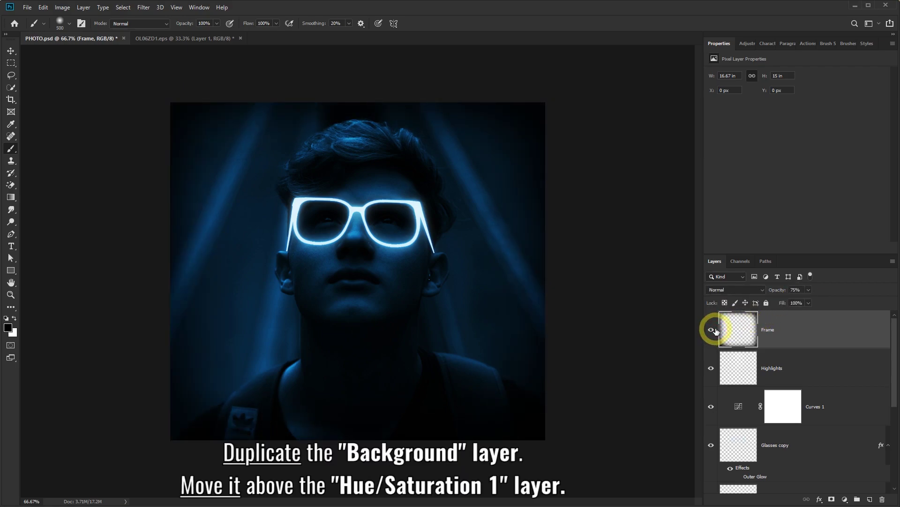
# - Duplicate the Background layer, move the copy directly above the Hue/Saturation 1 layer and add a layer mask to it
pyautogui.scroll(-5, 804, 399)
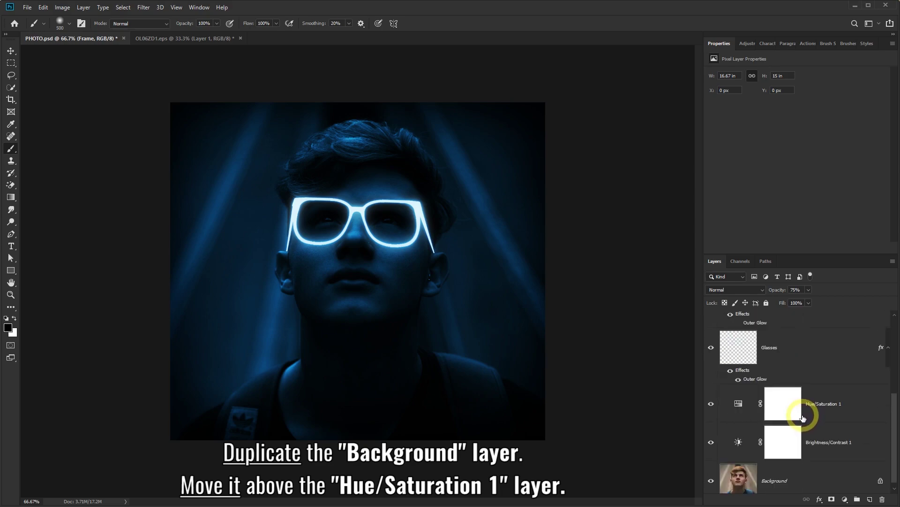
pyautogui.click(797, 469)
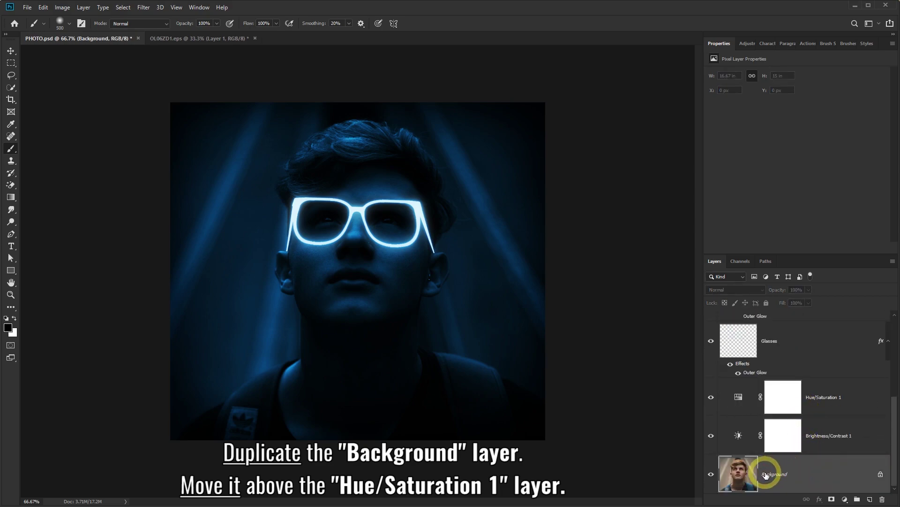
pyautogui.moveTo(814, 477); pyautogui.dragTo(870, 500)
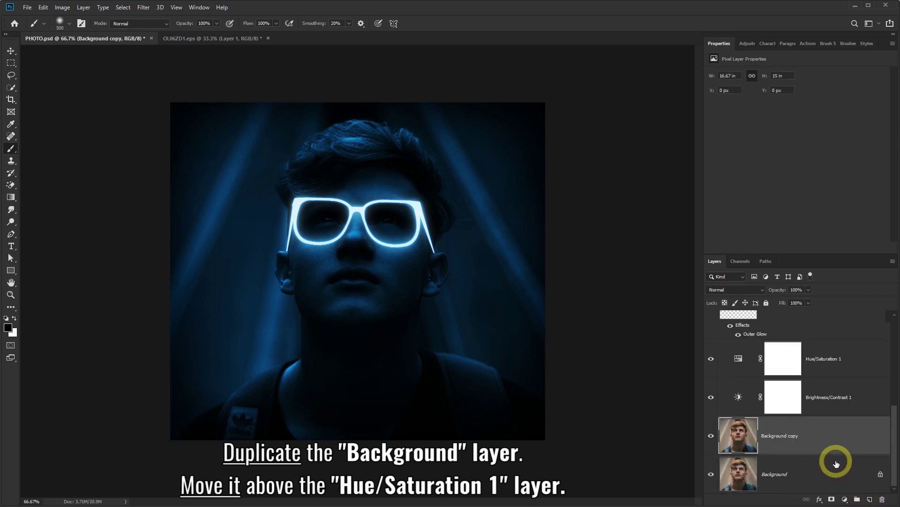
pyautogui.moveTo(814, 434); pyautogui.dragTo(824, 350)
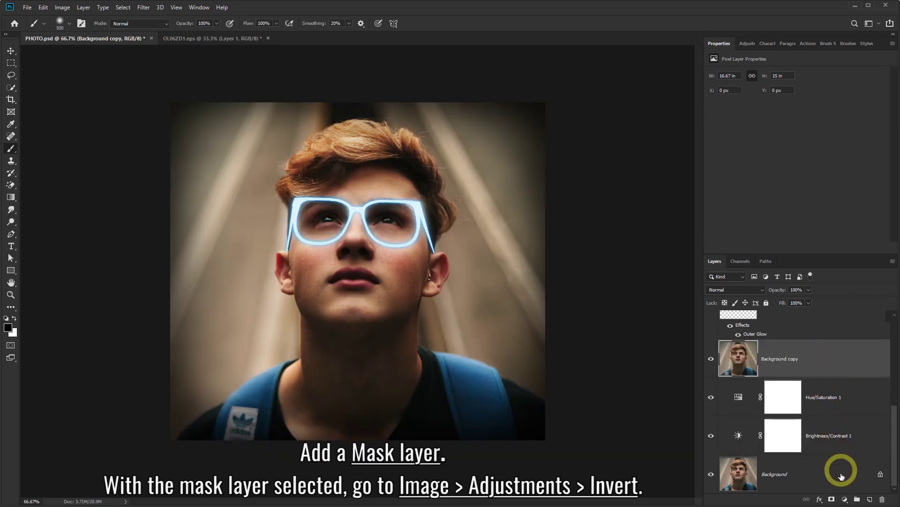
pyautogui.click(832, 499)
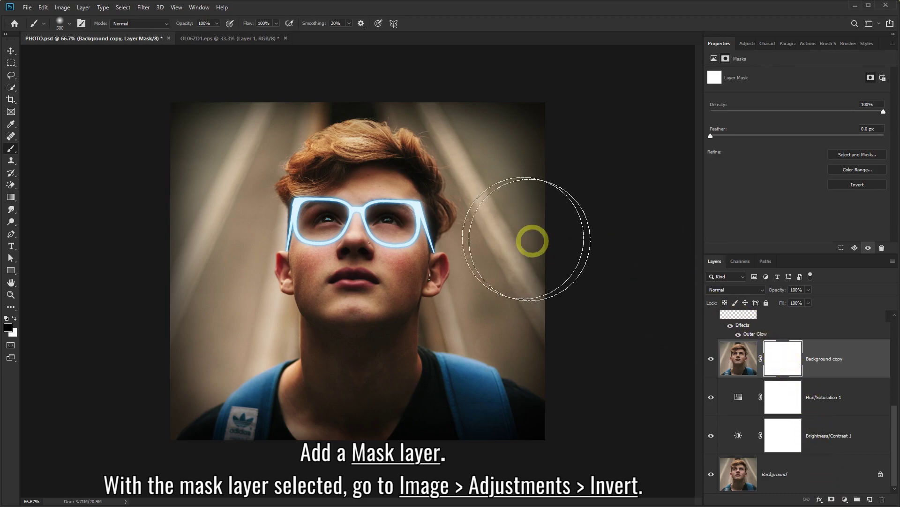
# - Invert the Background copy layer's mask so that it is filled with black
pyautogui.click(64, 9)
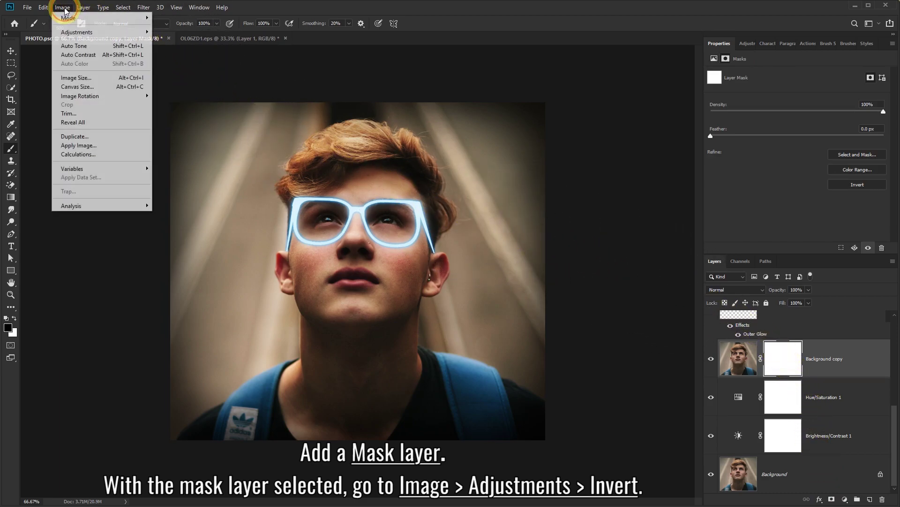
pyautogui.moveTo(80, 32)
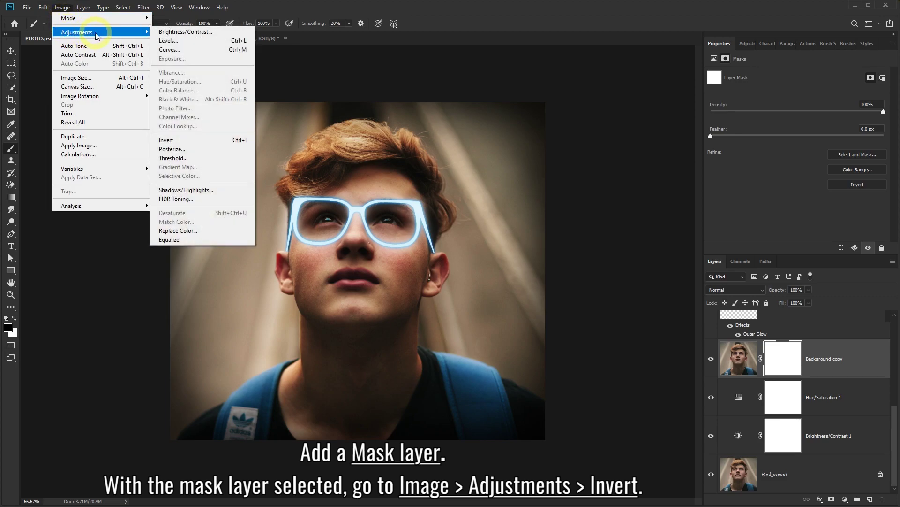
pyautogui.click(166, 140)
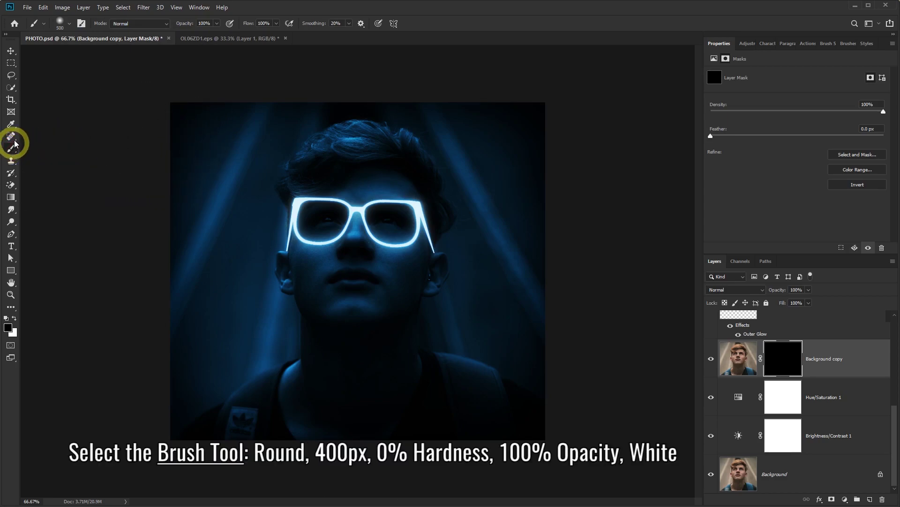
# - Set the brush to 400 px and white (ffffff), and brush over the face on the Background copy layer's mask
pyautogui.click(68, 23)
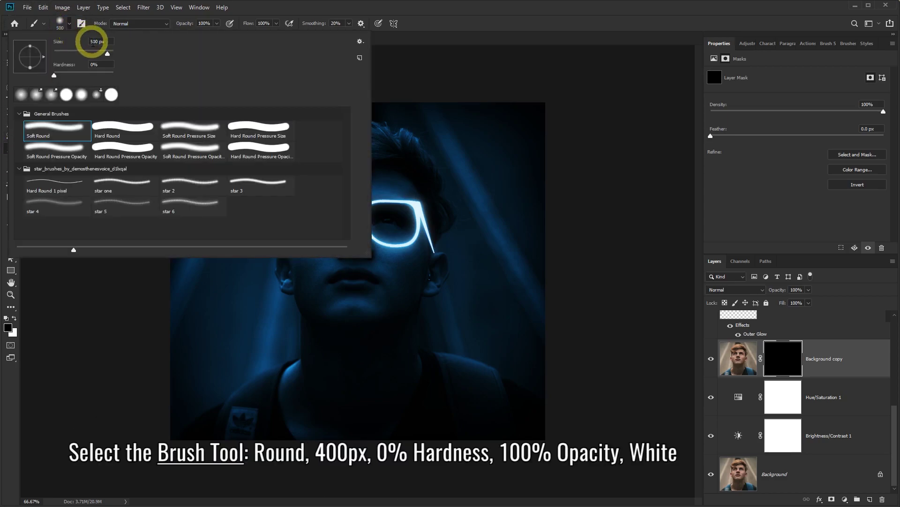
pyautogui.write('400')
pyautogui.press('Return')
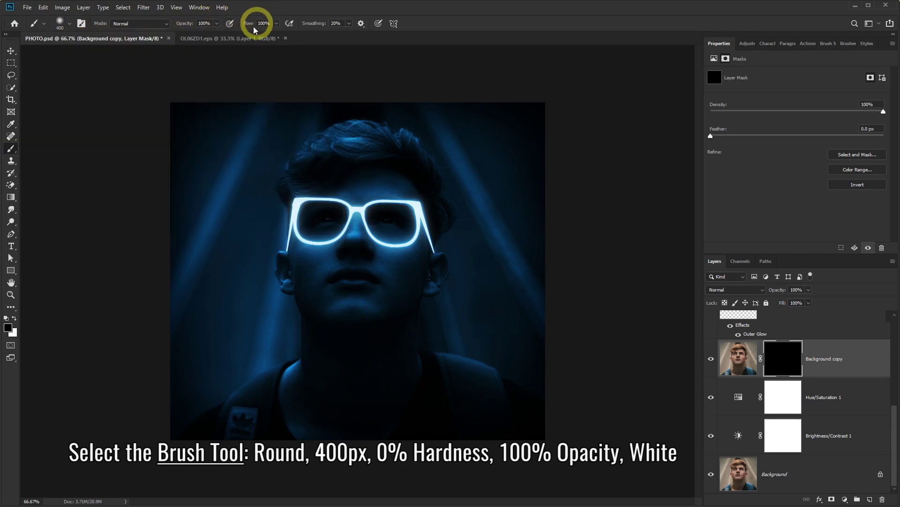
pyautogui.click(8, 328)
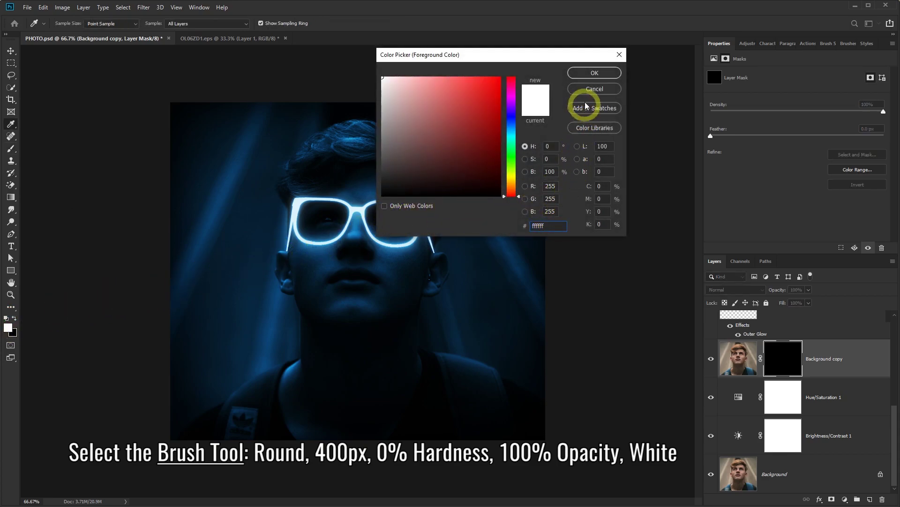
pyautogui.click(588, 74)
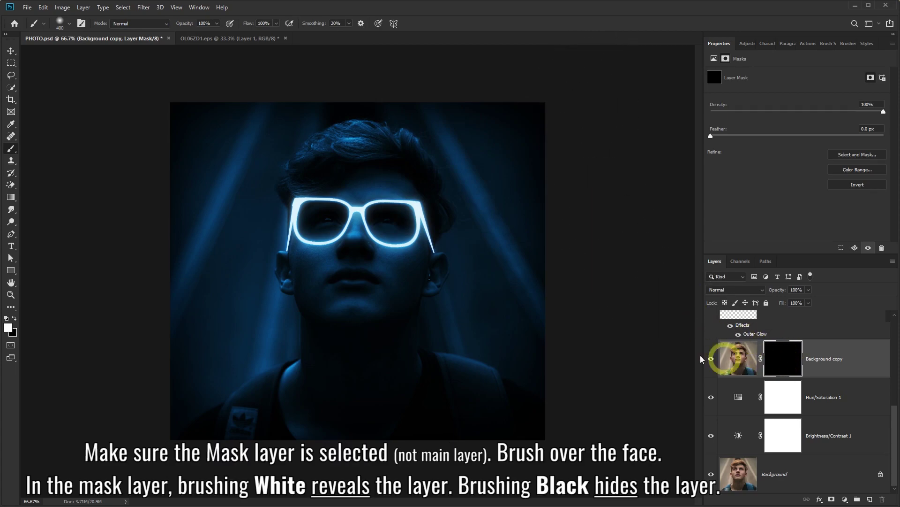
pyautogui.moveTo(352, 272)
pyautogui.mouseDown()
pyautogui.moveTo(348, 244)
pyautogui.moveTo(370, 210)
pyautogui.moveTo(374, 237)
pyautogui.moveTo(366, 252)
pyautogui.moveTo(351, 197)
pyautogui.moveTo(362, 188)
pyautogui.moveTo(371, 258)
pyautogui.moveTo(309, 322)
pyautogui.moveTo(305, 351)
pyautogui.mouseUp()
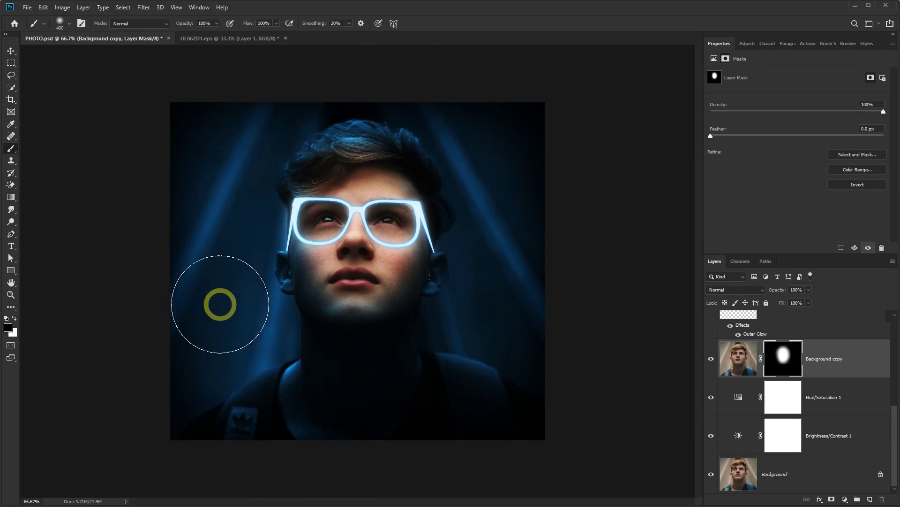
# - Set the Background copy layer's blending mode to Screen and its opacity to 25%, and compare the image with and without it
pyautogui.click(763, 290)
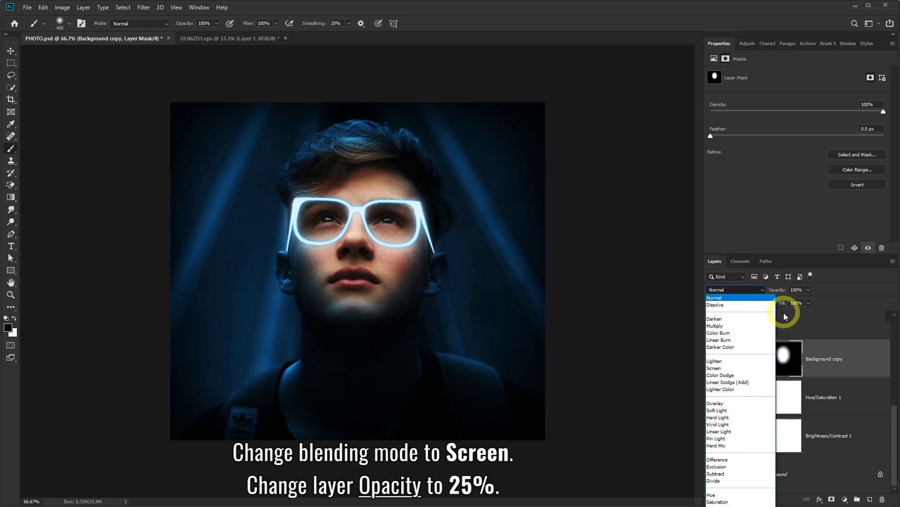
pyautogui.click(751, 371)
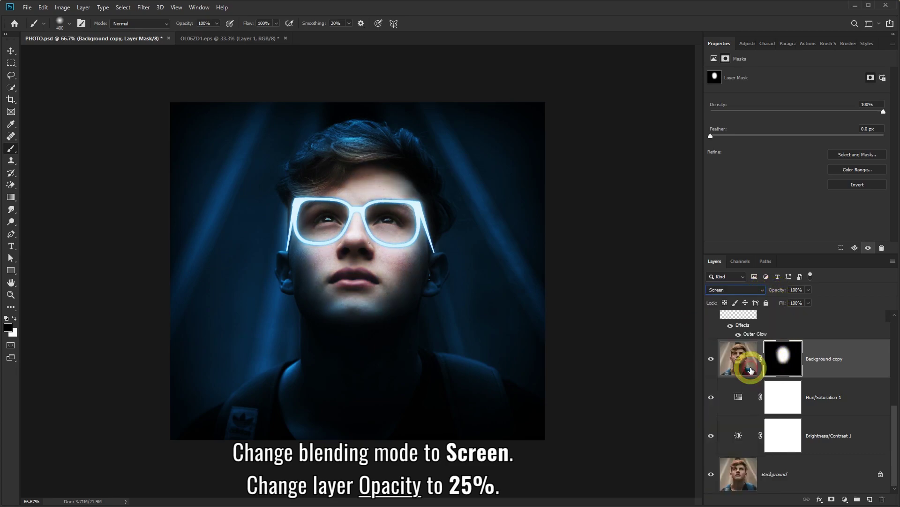
pyautogui.click(809, 289)
pyautogui.moveTo(809, 299); pyautogui.dragTo(776, 299)
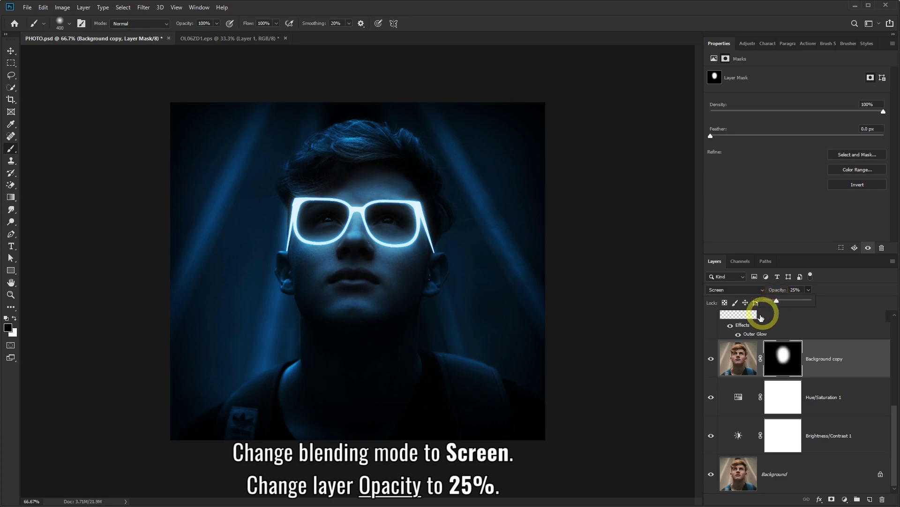
pyautogui.click(713, 361)
pyautogui.click(713, 361)
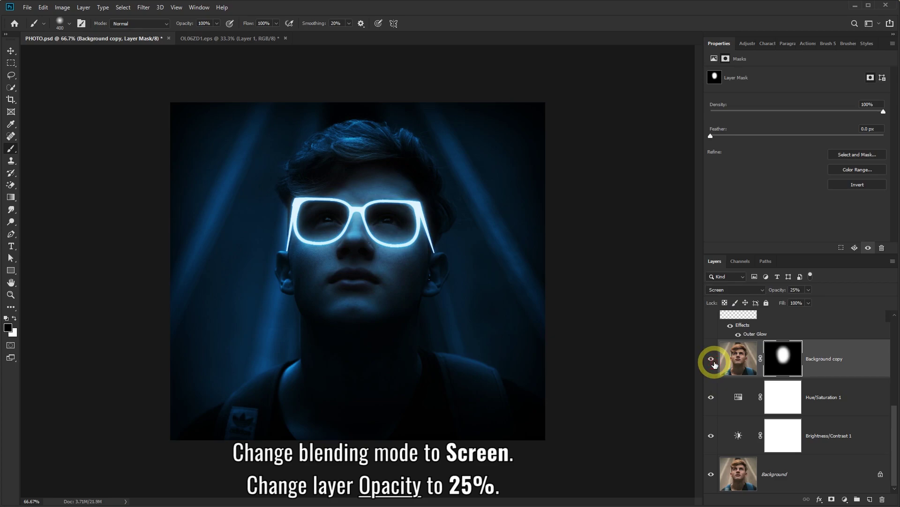
pyautogui.click(713, 361)
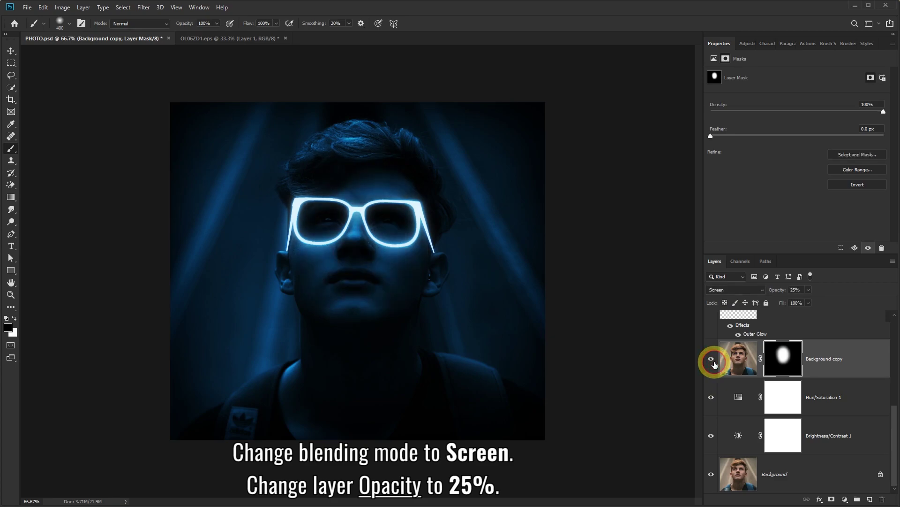
pyautogui.click(713, 361)
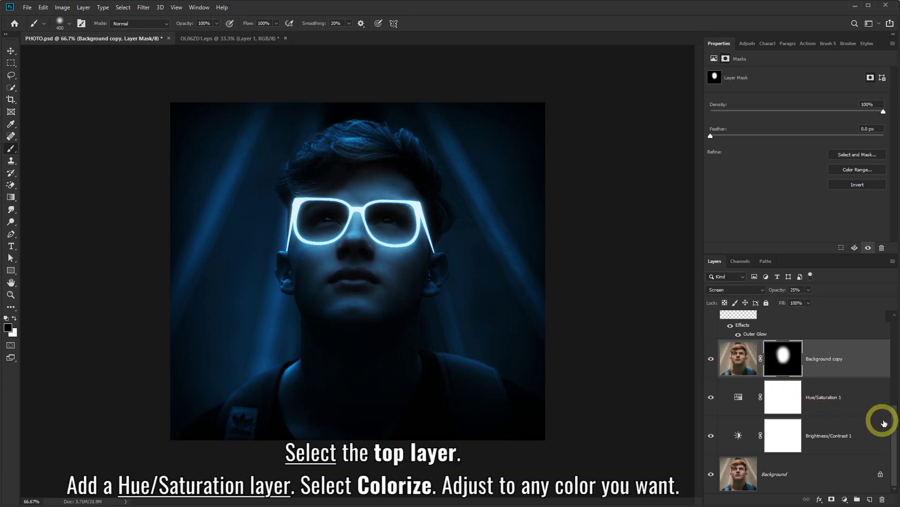
# - Add a Hue/Saturation adjustment layer directly above the Frame layer
pyautogui.moveTo(896, 428); pyautogui.dragTo(899, 335)
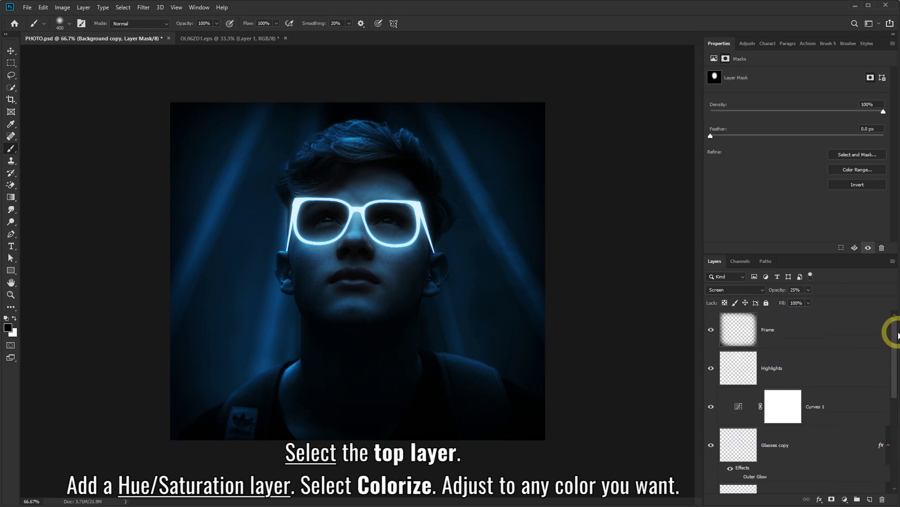
pyautogui.click(830, 328)
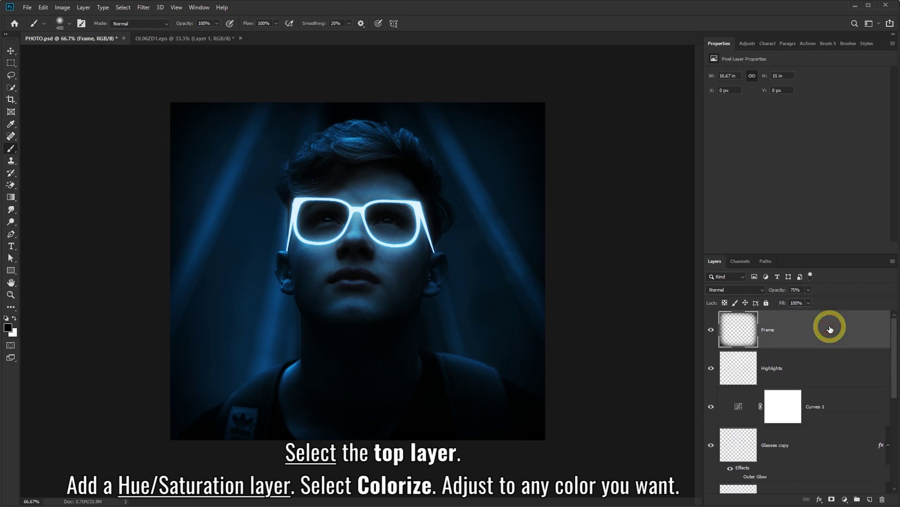
pyautogui.click(846, 499)
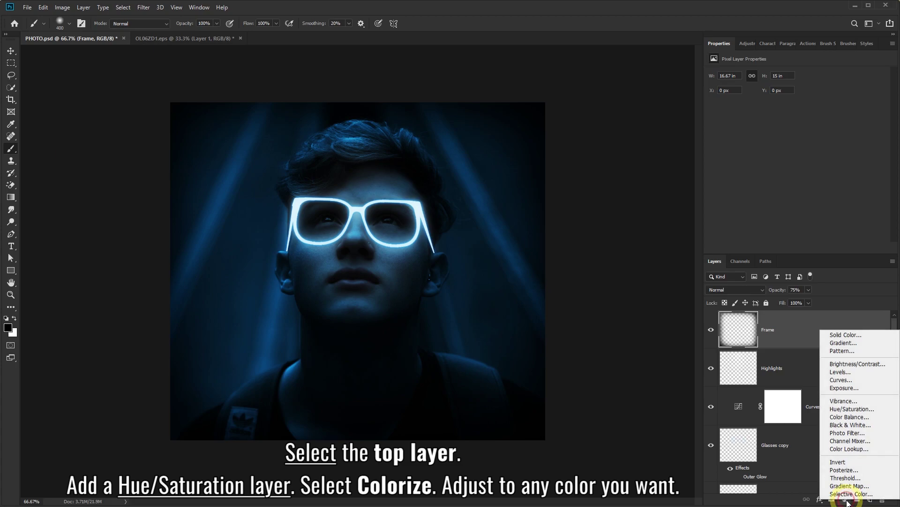
pyautogui.click(851, 410)
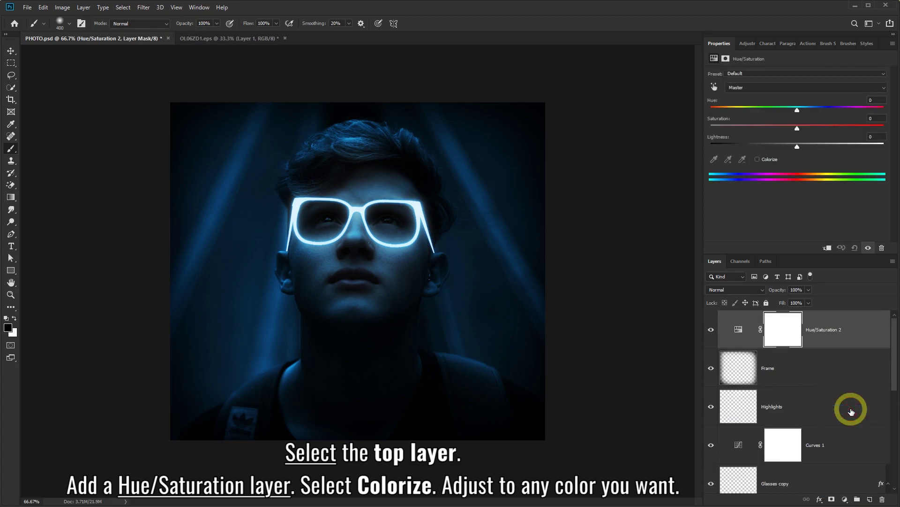
# - Try colorizing the image red with hue 0 and saturation 71 on the new Hue/Saturation layer, and turn Colorize off again
pyautogui.click(758, 160)
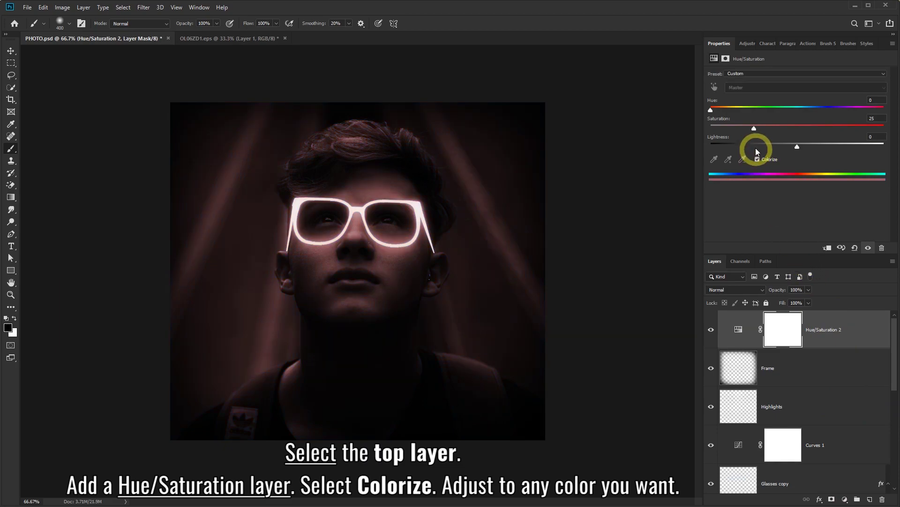
pyautogui.moveTo(711, 110); pyautogui.dragTo(899, 104)
pyautogui.moveTo(782, 130); pyautogui.dragTo(834, 123)
pyautogui.moveTo(883, 110); pyautogui.dragTo(703, 106)
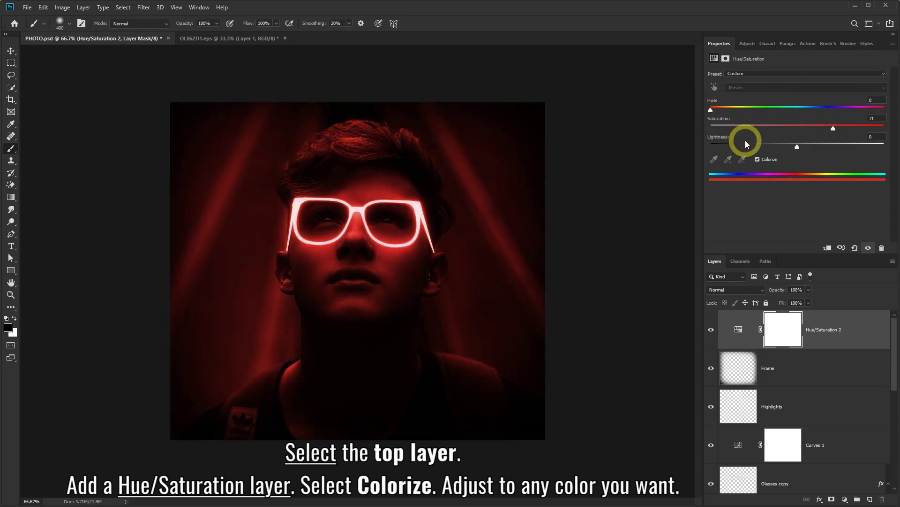
pyautogui.click(758, 159)
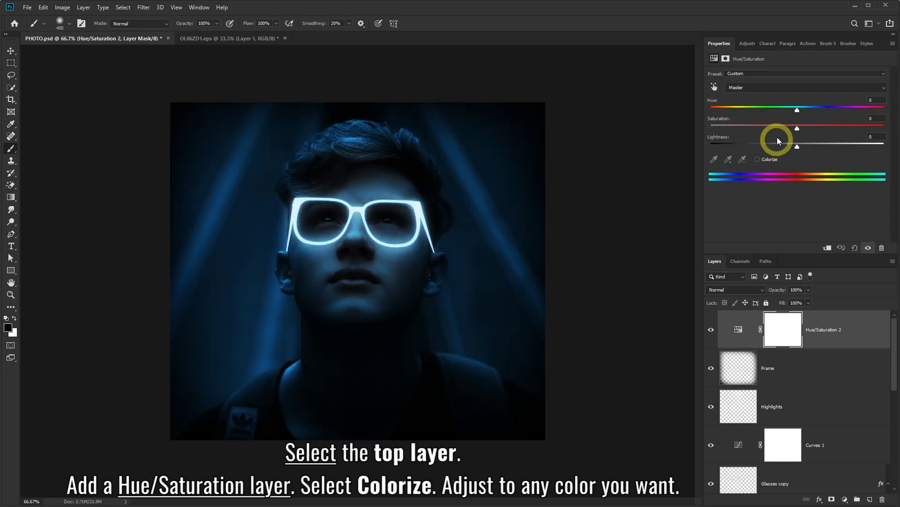
# - Set the new Hue/Saturation layer's hue to -37 and hide the layer
pyautogui.moveTo(797, 110); pyautogui.dragTo(766, 110)
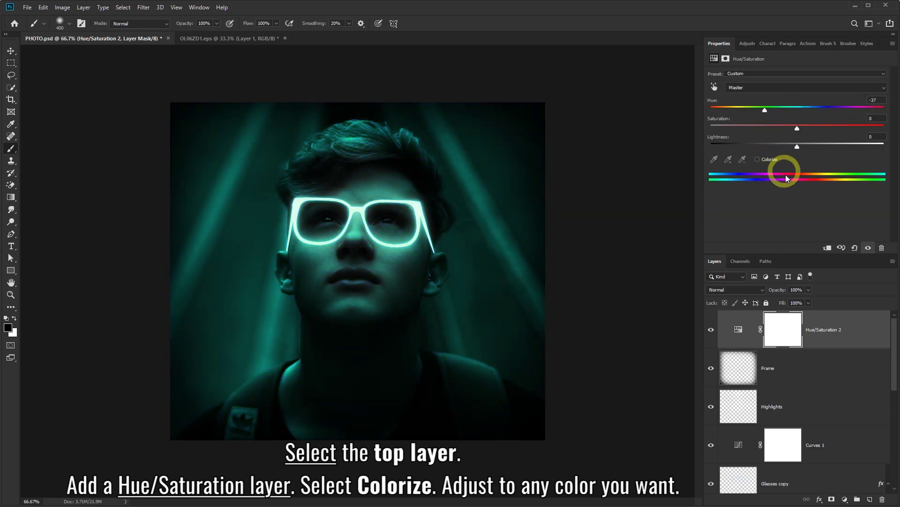
pyautogui.click(712, 330)
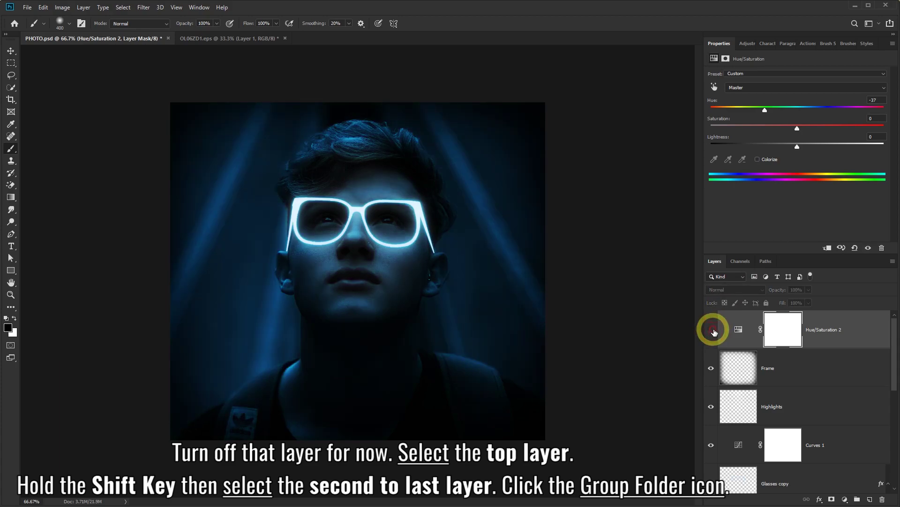
# - Group all layers from Hue/Saturation 2 down to Brightness/Contrast 1, leaving the Background layer outside the group
pyautogui.click(861, 329)
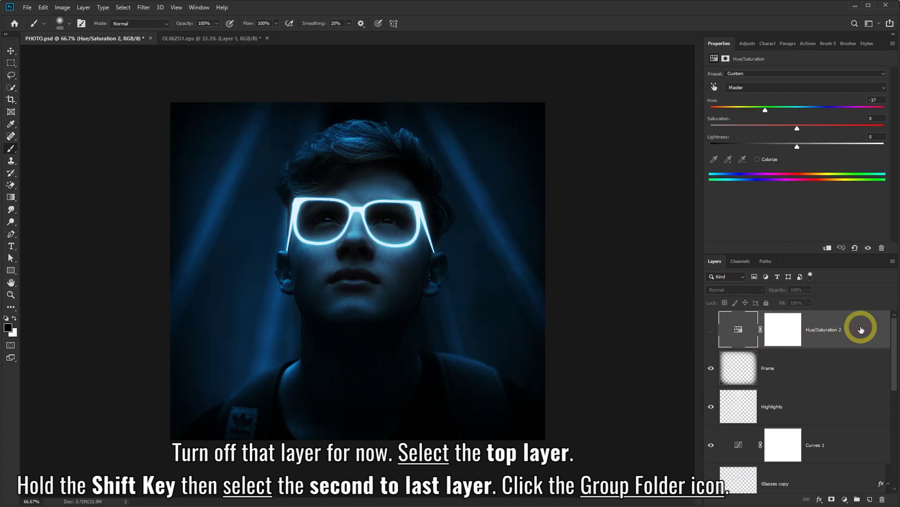
pyautogui.moveTo(896, 381); pyautogui.dragTo(893, 478)
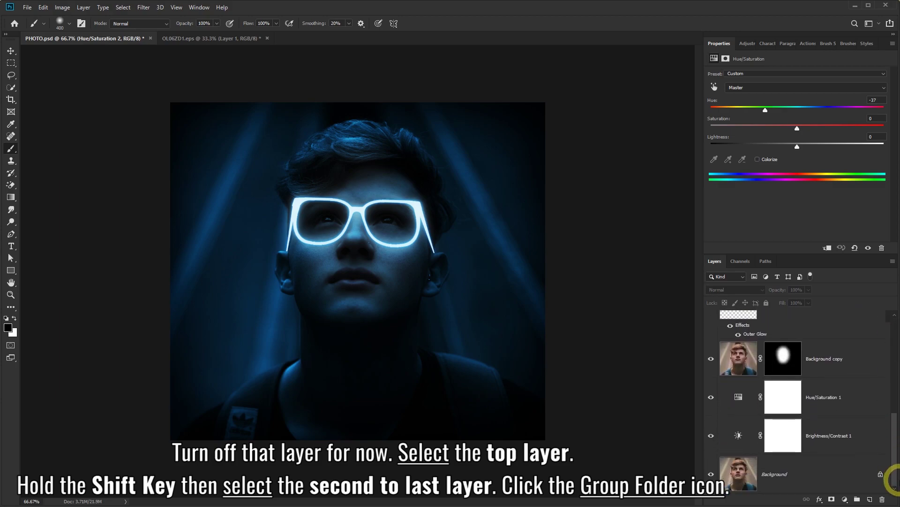
pyautogui.keyDown('shift'); pyautogui.click(866, 440); pyautogui.keyUp('shift')
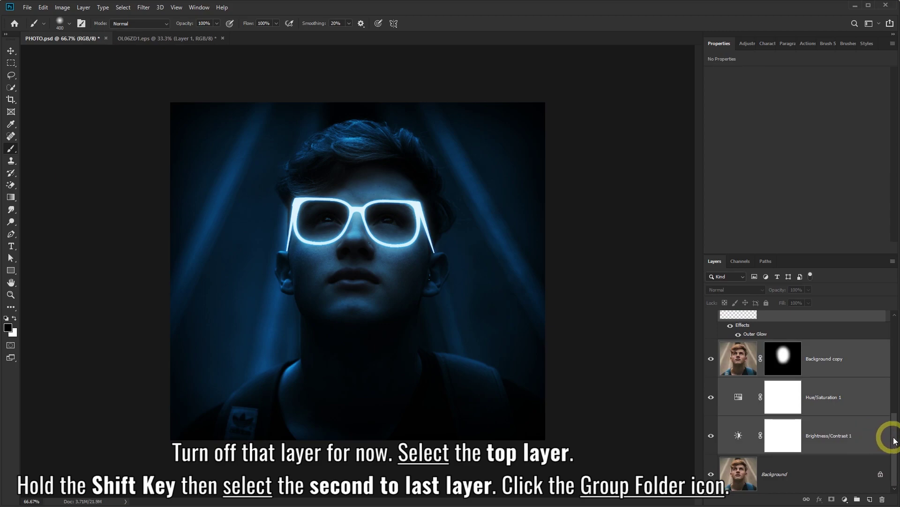
pyautogui.moveTo(896, 437)
pyautogui.mouseDown()
pyautogui.moveTo(896, 336)
pyautogui.moveTo(897, 455)
pyautogui.mouseUp()
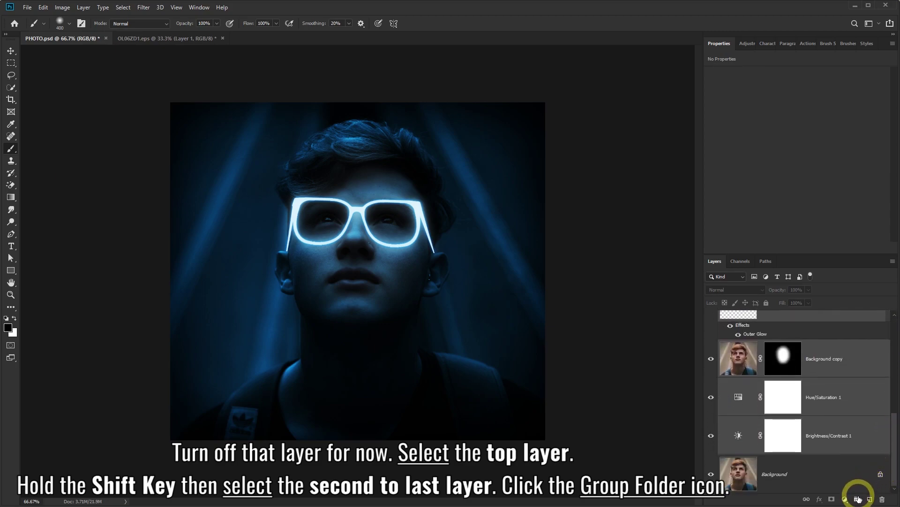
pyautogui.click(856, 499)
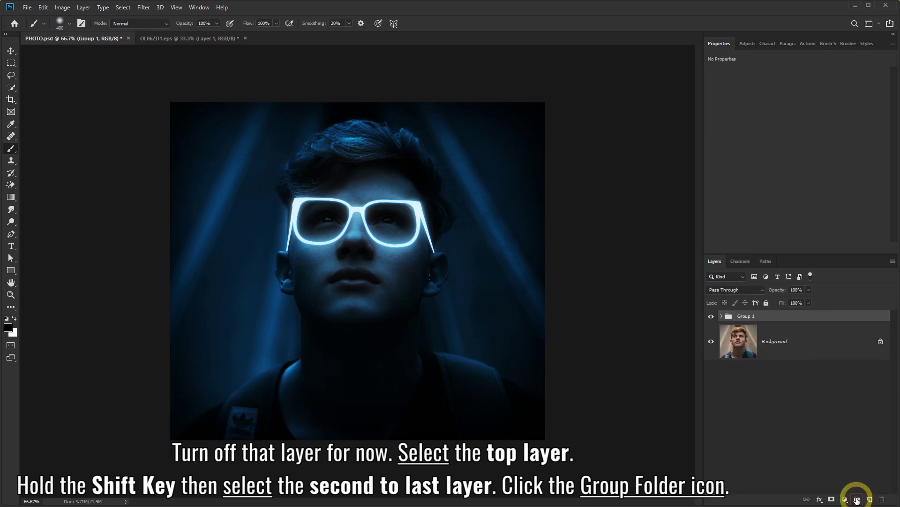
# - Inspect the layers inside the group and compare the image before and after the effect by toggling the group's visibility
pyautogui.click(722, 317)
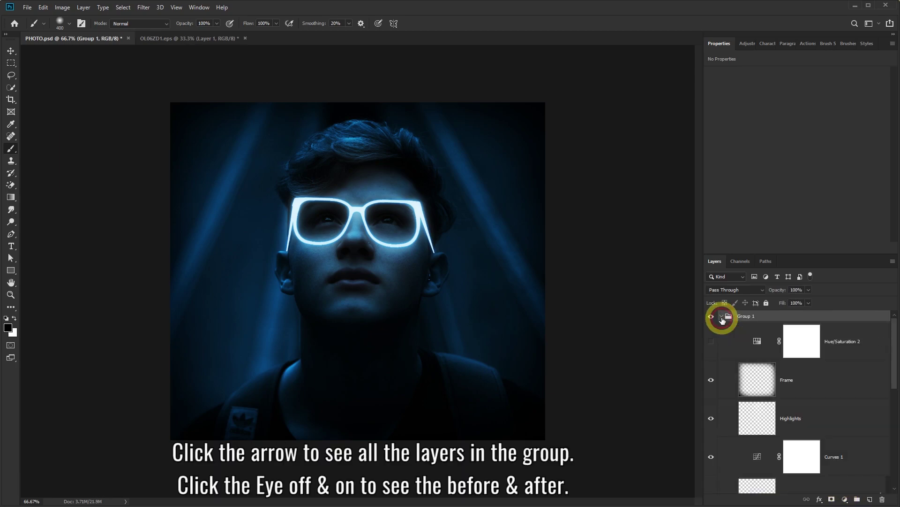
pyautogui.click(722, 316)
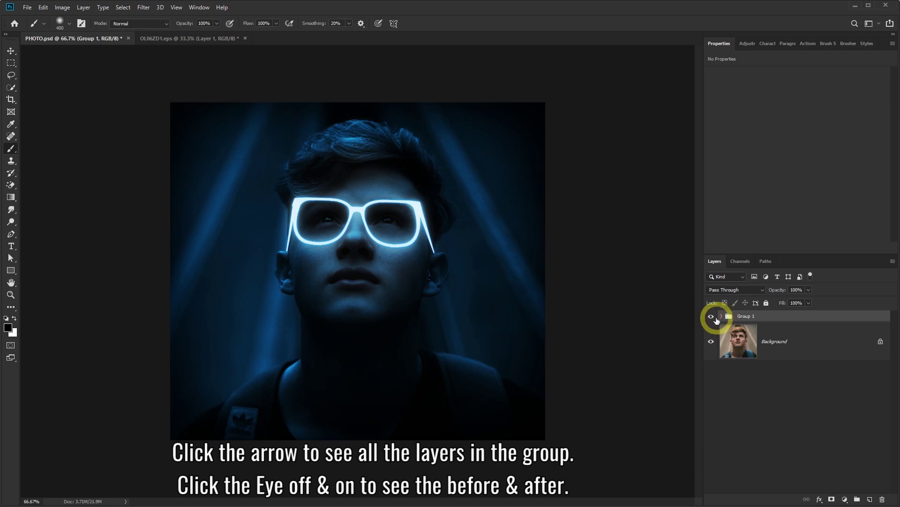
pyautogui.click(711, 317)
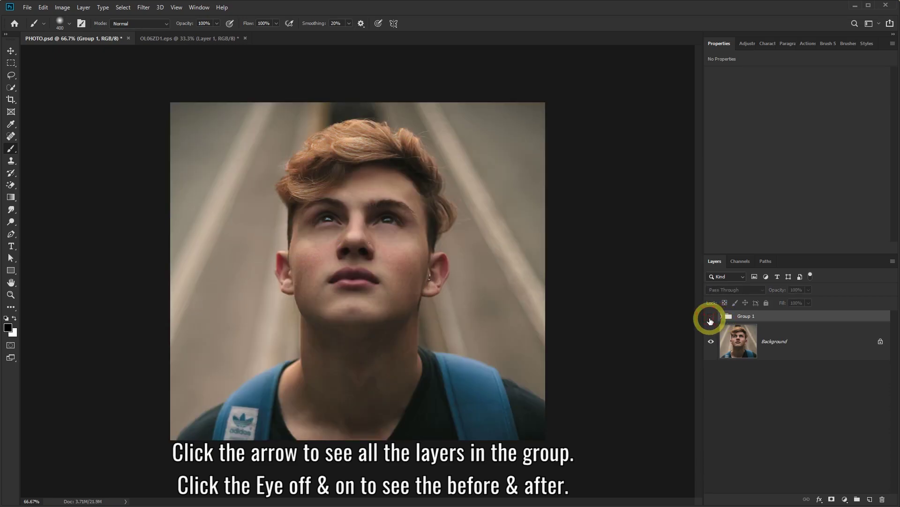
pyautogui.click(711, 318)
pyautogui.click(711, 319)
pyautogui.click(711, 319)
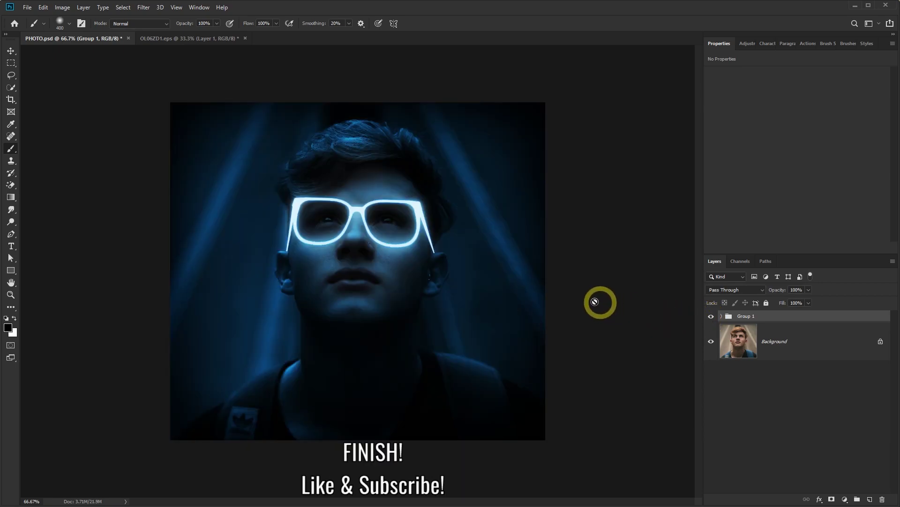